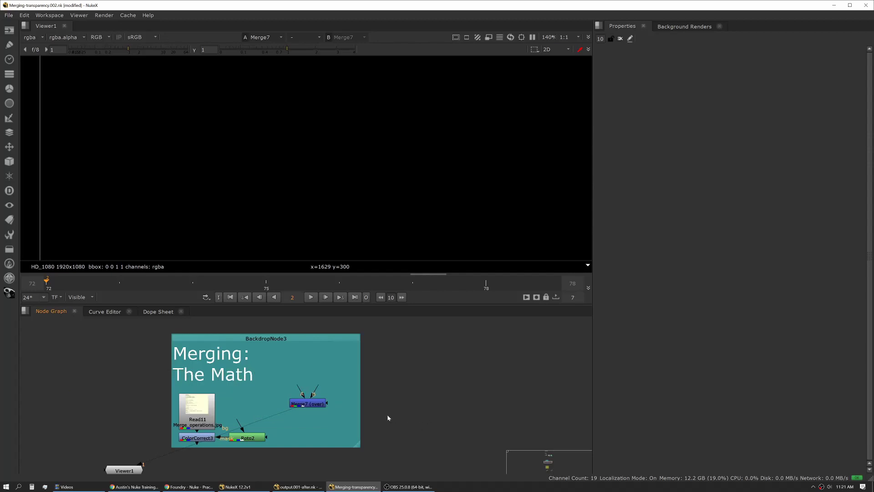
Open the Merge7 node's properties, showing operation over and mix 1.
{"action": "double_click", "coordinate": [312, 405]}
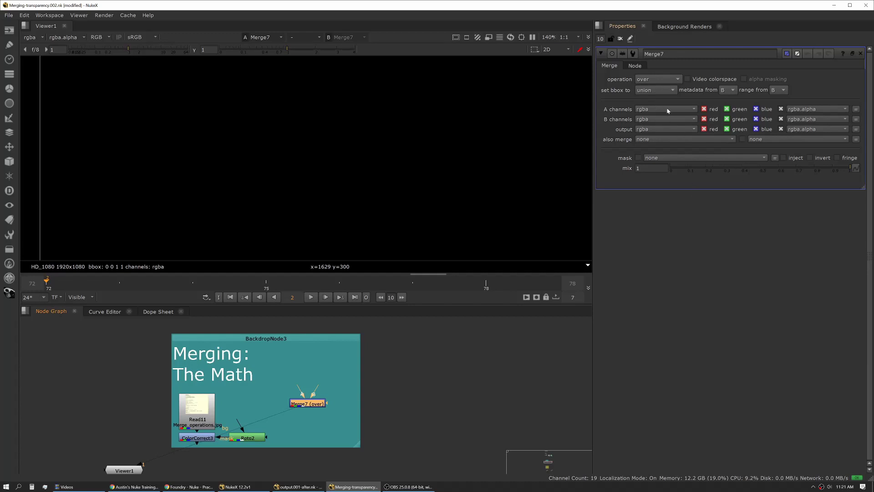
{"action": "left_click", "coordinate": [663, 80]}
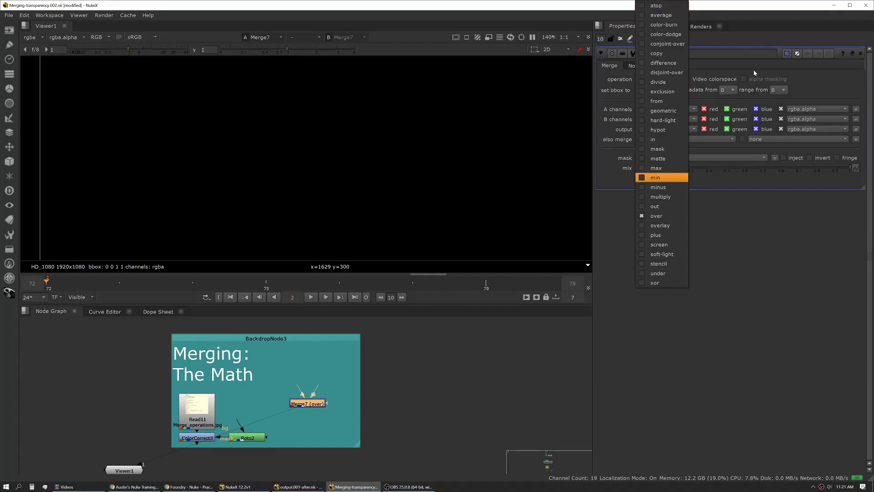
{"action": "left_click", "coordinate": [739, 73]}
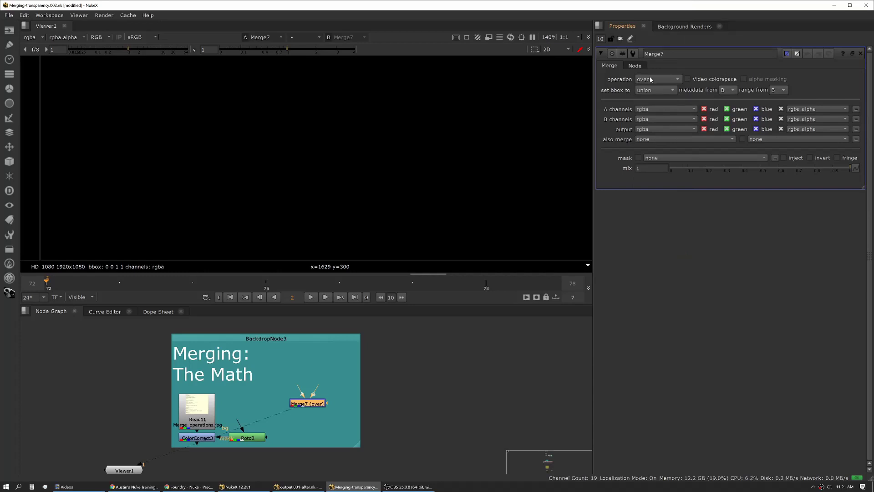
{"action": "mouse_move", "coordinate": [650, 80]}
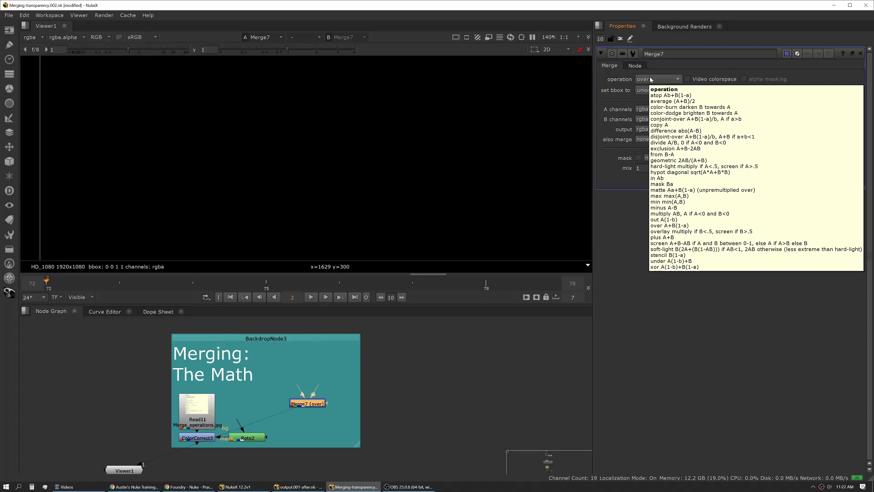
{"action": "left_click", "coordinate": [654, 277]}
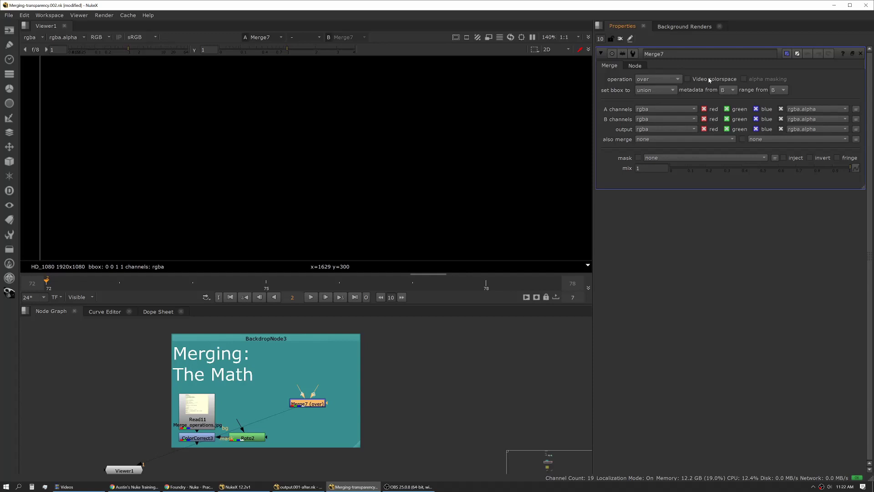
{"action": "mouse_move", "coordinate": [709, 80]}
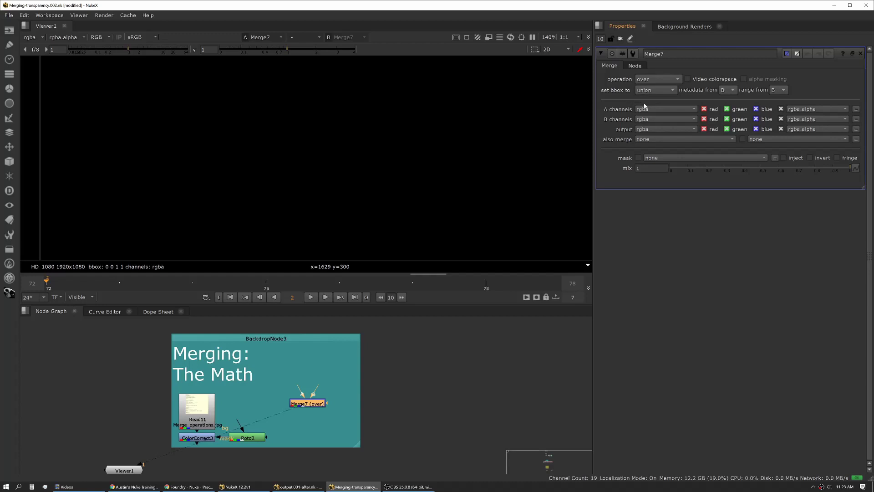
{"action": "left_click", "coordinate": [661, 91]}
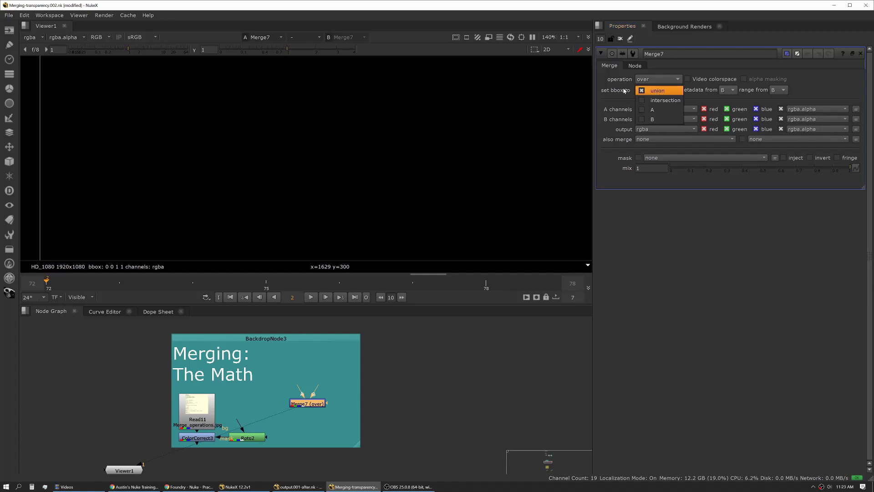
{"action": "left_click", "coordinate": [623, 90]}
{"action": "left_click", "coordinate": [652, 90]}
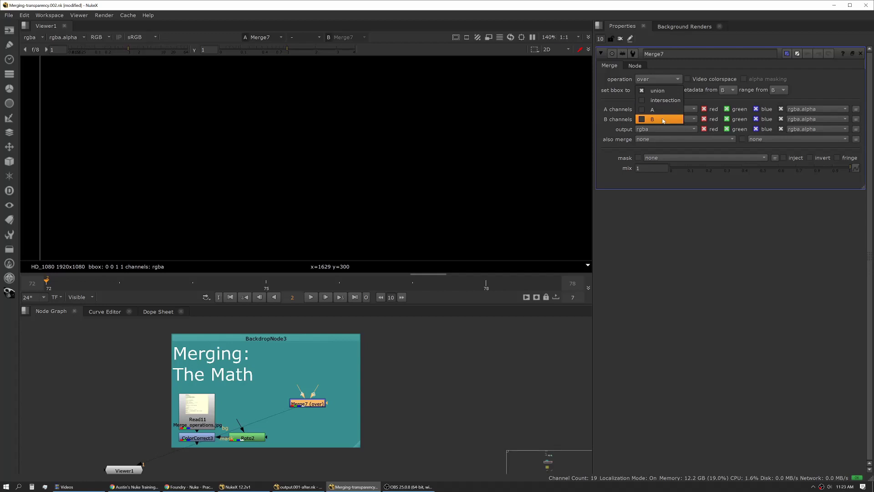
{"action": "left_click", "coordinate": [669, 91]}
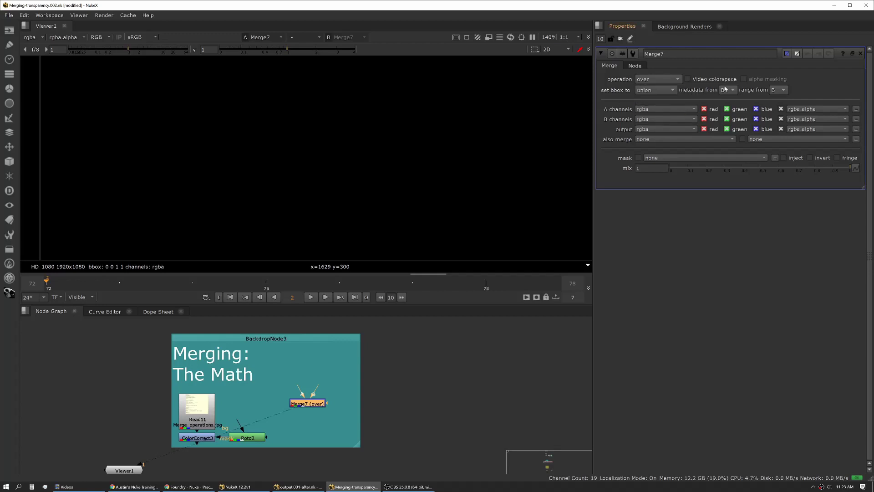
{"action": "left_click", "coordinate": [725, 89]}
{"action": "left_click", "coordinate": [693, 90]}
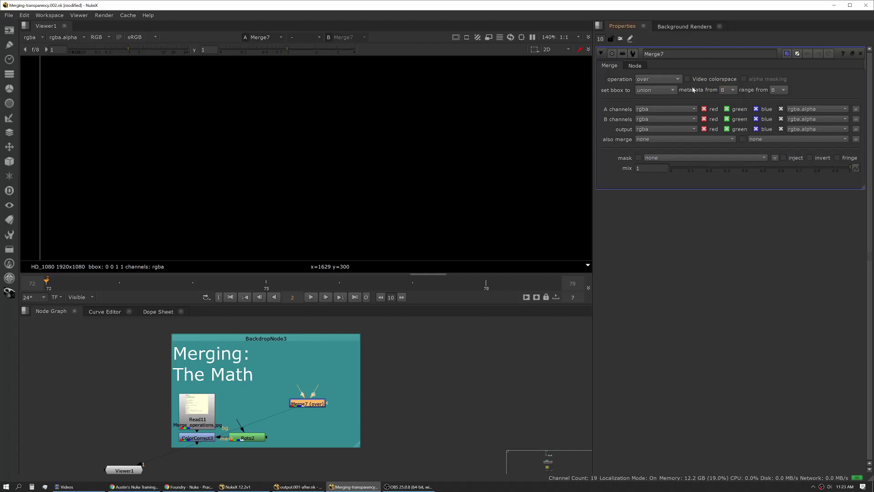
{"action": "left_click", "coordinate": [659, 80]}
{"action": "left_click", "coordinate": [723, 81]}
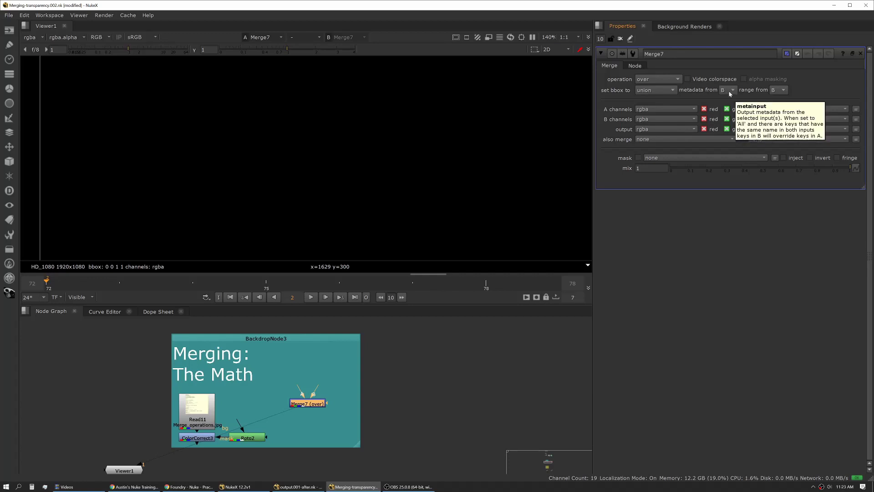
Review Merge7's range from and also merge lists, leaving them at B and none.
{"action": "left_click", "coordinate": [776, 90]}
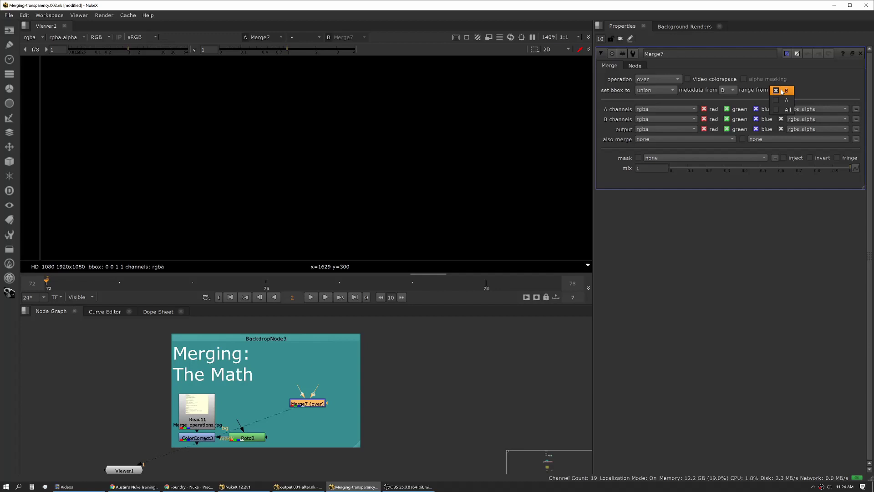
{"action": "left_click", "coordinate": [803, 94]}
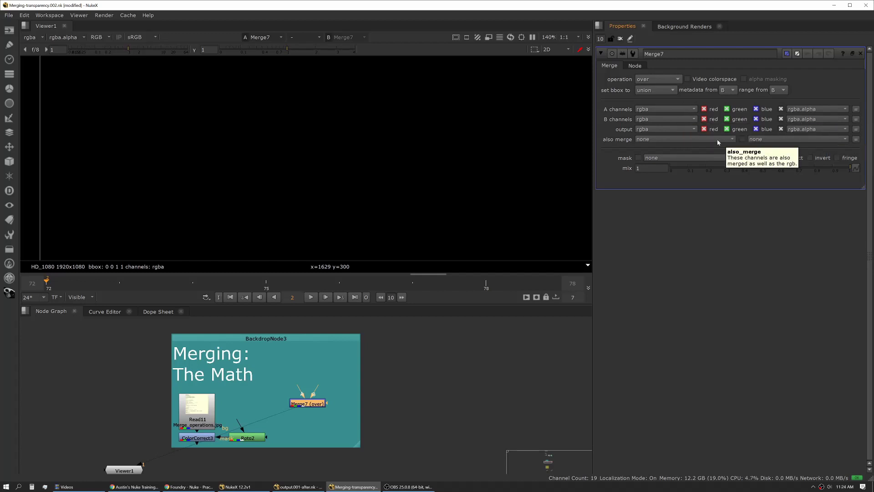
{"action": "left_click", "coordinate": [676, 139]}
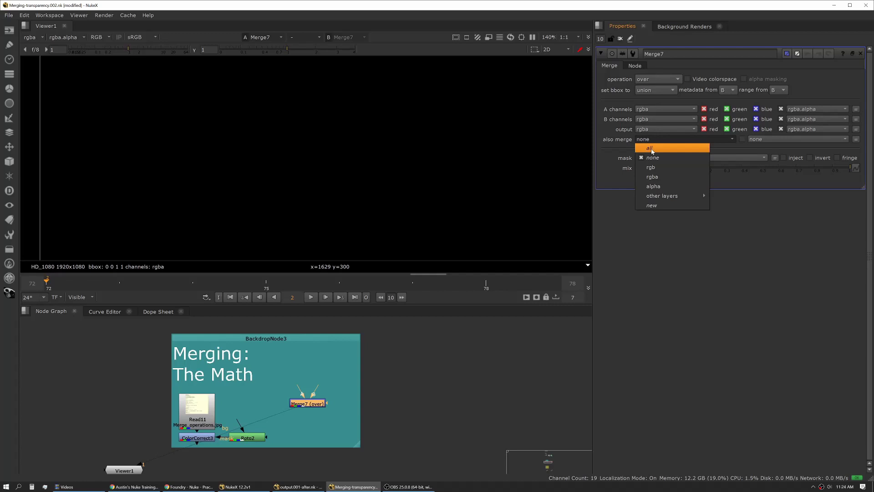
{"action": "mouse_move", "coordinate": [665, 200]}
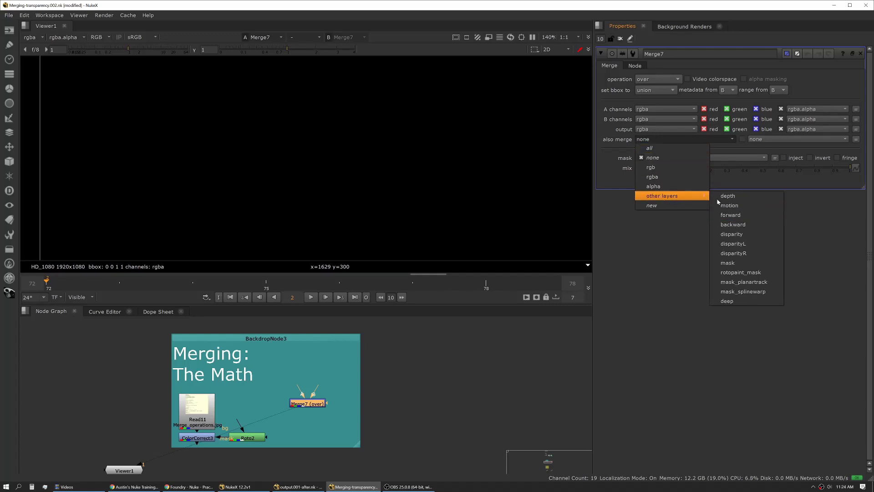
{"action": "left_click", "coordinate": [612, 149]}
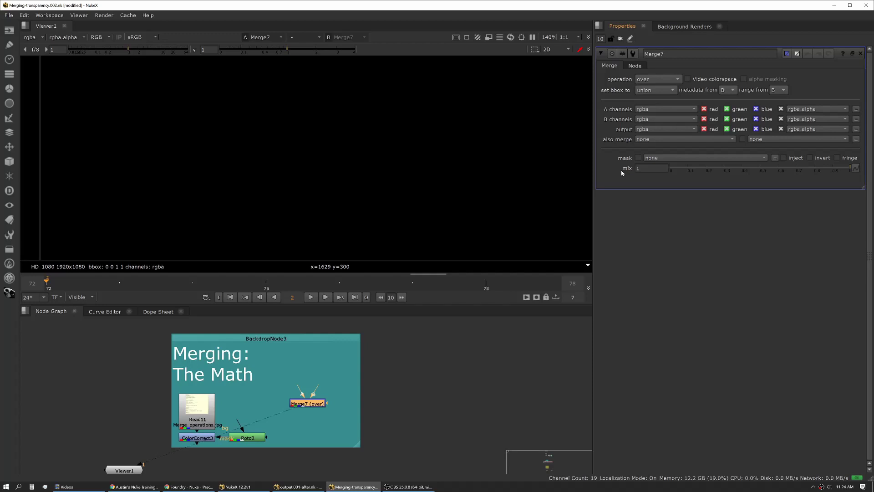
Display the Read11 merge-operations reference chart and zoom around its formula rows.
{"action": "left_click", "coordinate": [205, 421]}
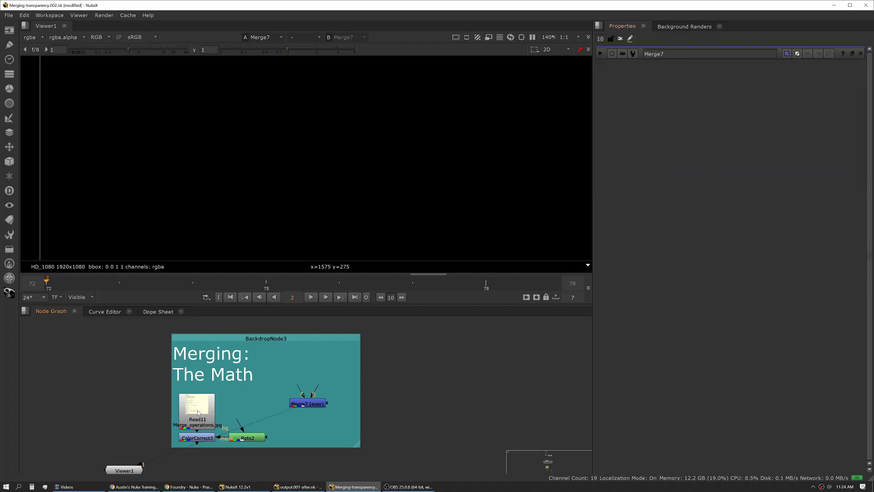
{"action": "key", "text": "1"}
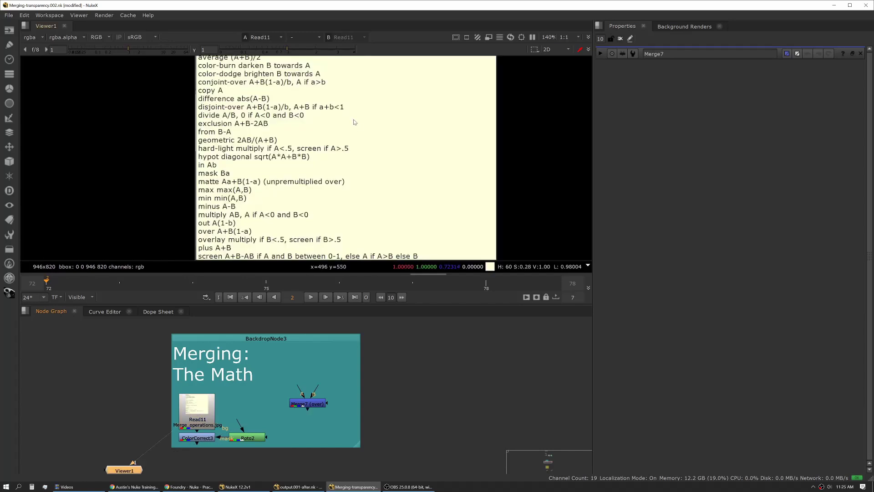
{"action": "middle_click_drag", "start_coordinate": [325, 108], "coordinate": [281, 148]}
{"action": "scroll", "coordinate": [261, 164], "scroll_direction": "up", "scroll_amount": 3}
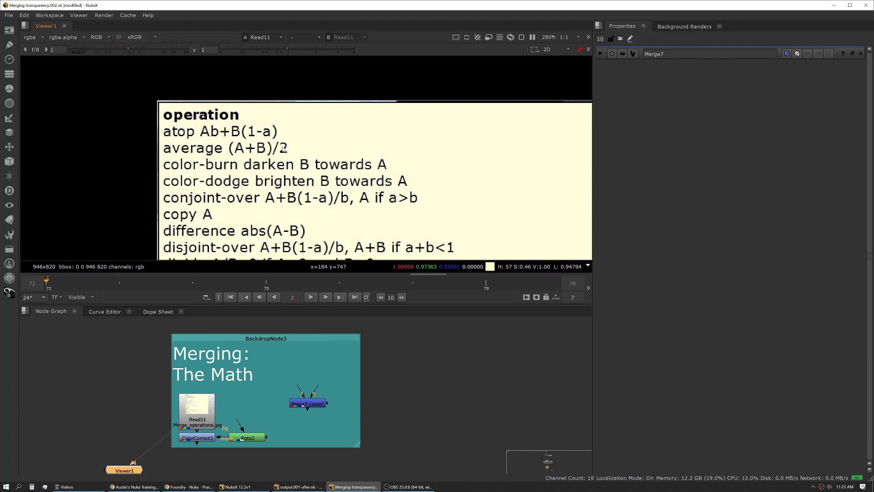
{"action": "scroll", "coordinate": [290, 171], "scroll_direction": "down", "scroll_amount": 1}
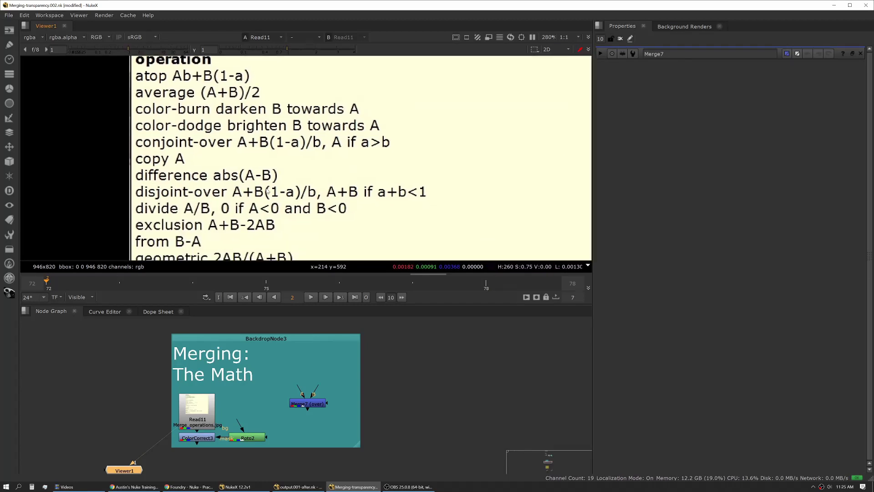
{"action": "middle_click_drag", "start_coordinate": [269, 227], "coordinate": [251, 127]}
{"action": "scroll", "coordinate": [251, 128], "scroll_direction": "down", "scroll_amount": 1}
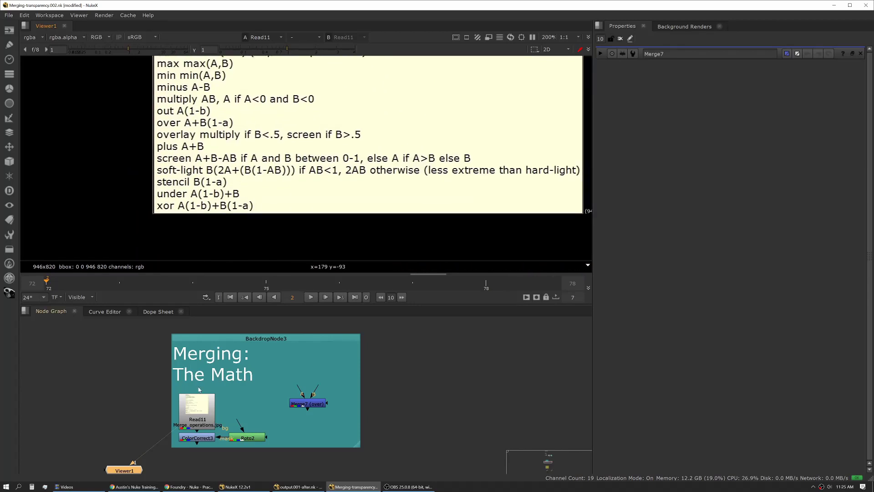
View ColorCorrect3's chart with green-highlighted operations and scroll through its formulas.
{"action": "left_click", "coordinate": [204, 440]}
{"action": "key", "text": "1"}
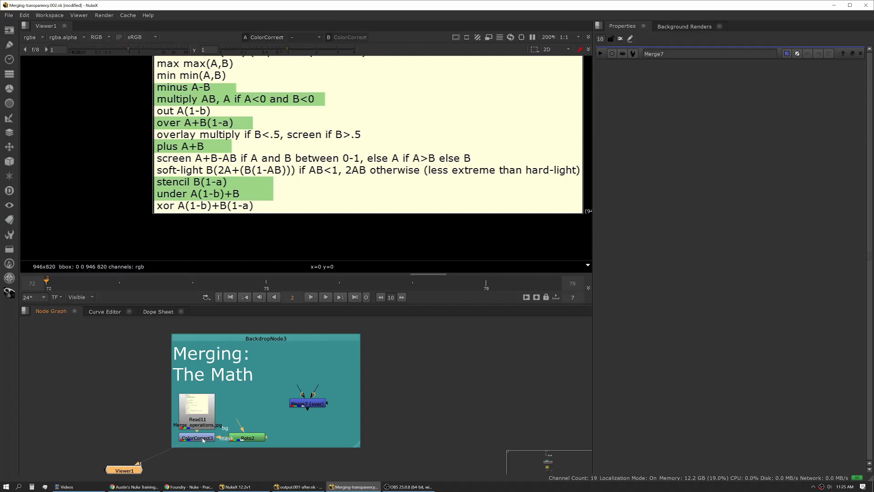
{"action": "middle_click_drag", "start_coordinate": [227, 135], "coordinate": [215, 108]}
{"action": "scroll", "coordinate": [227, 182], "scroll_direction": "down", "scroll_amount": 1}
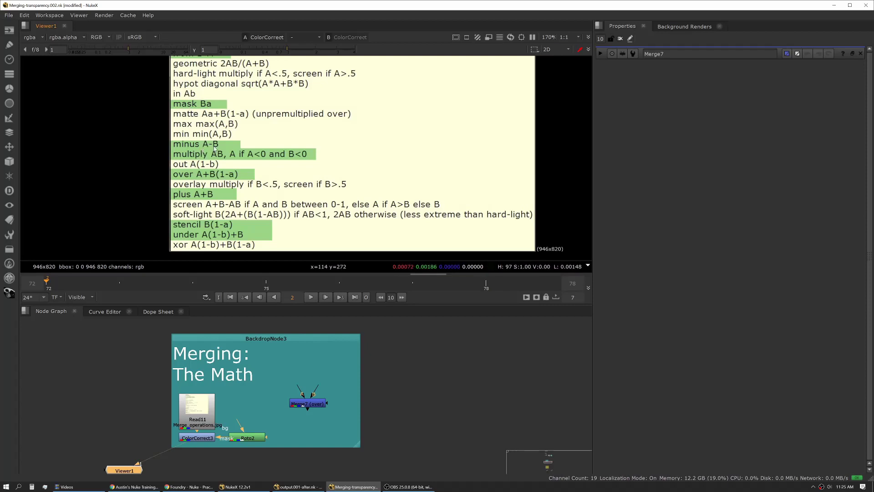
{"action": "middle_click_drag", "start_coordinate": [223, 149], "coordinate": [223, 169]}
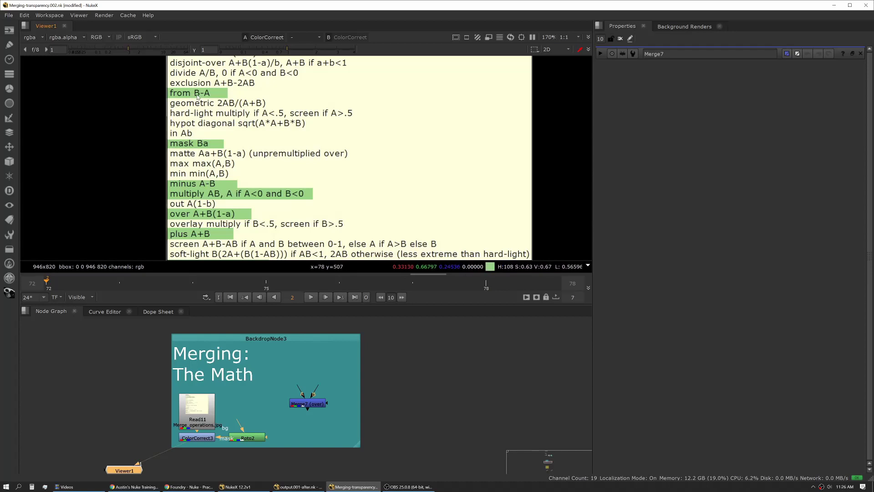
{"action": "scroll", "coordinate": [223, 161], "scroll_direction": "down", "scroll_amount": 3}
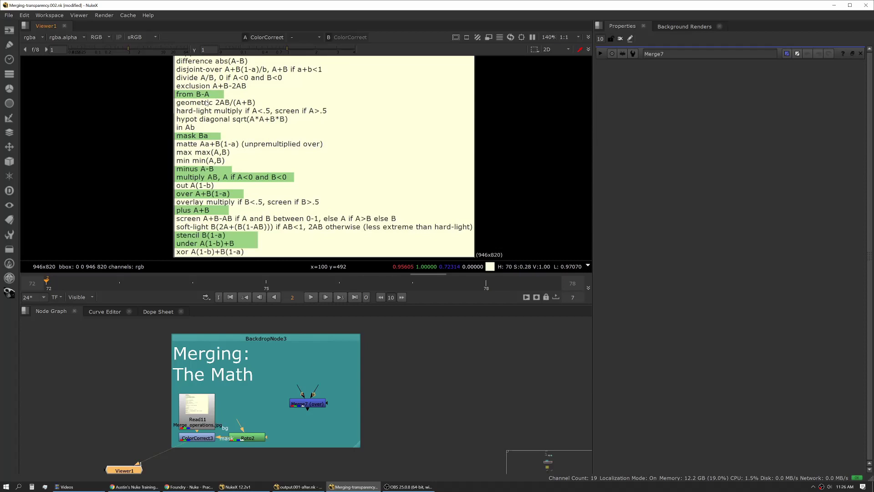
Read the xor, conjoint-over, geometric and disjoint-over rows, then show the Merge operations backdrop.
{"action": "middle_click_drag", "start_coordinate": [223, 161], "coordinate": [222, 140]}
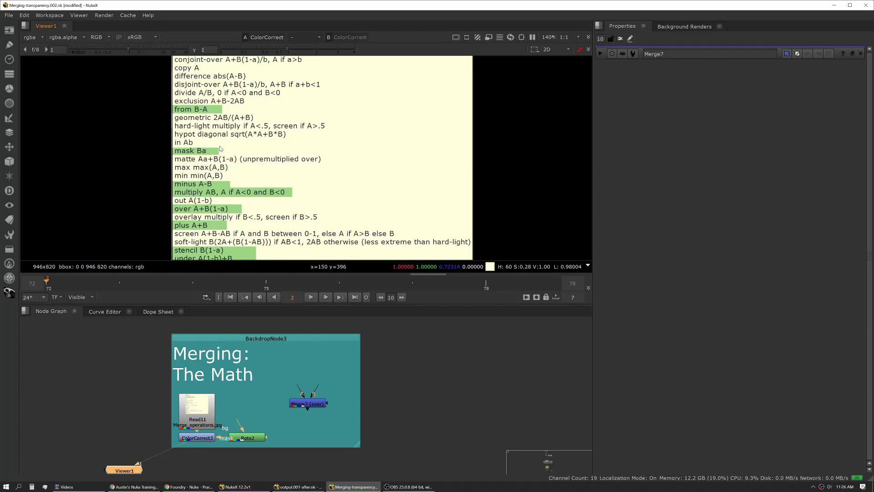
{"action": "mouse_move", "coordinate": [214, 184]}
{"action": "middle_mouse_down"}
{"action": "mouse_move", "coordinate": [223, 168]}
{"action": "mouse_move", "coordinate": [220, 176]}
{"action": "middle_mouse_up"}
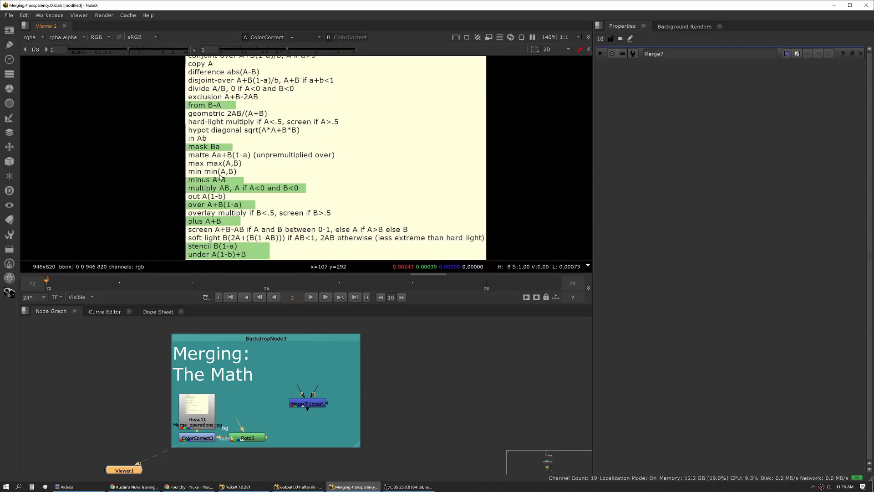
{"action": "middle_click_drag", "start_coordinate": [229, 136], "coordinate": [235, 120]}
{"action": "middle_click_drag", "start_coordinate": [235, 180], "coordinate": [235, 149]}
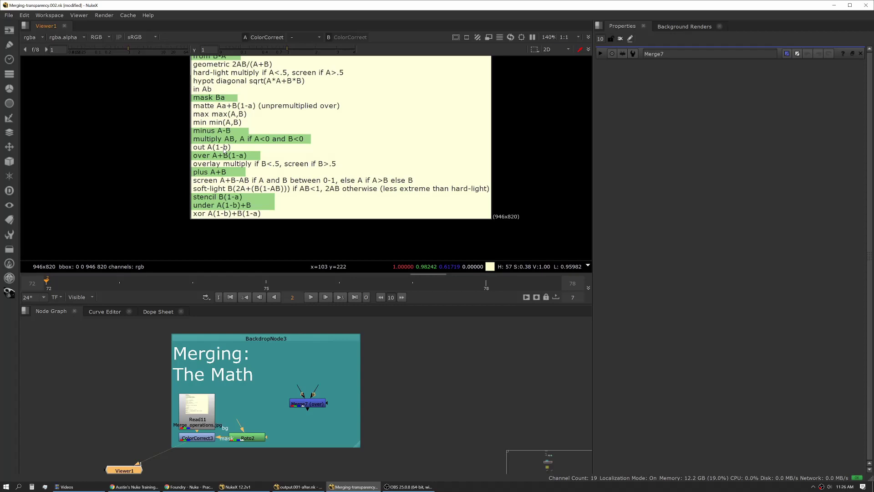
{"action": "middle_click_drag", "start_coordinate": [229, 116], "coordinate": [227, 146]}
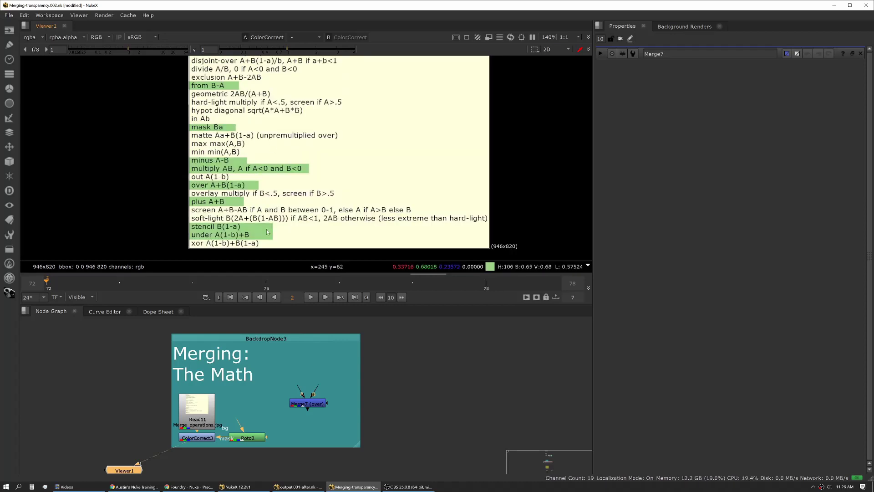
{"action": "middle_click_drag", "start_coordinate": [327, 472], "coordinate": [318, 354]}
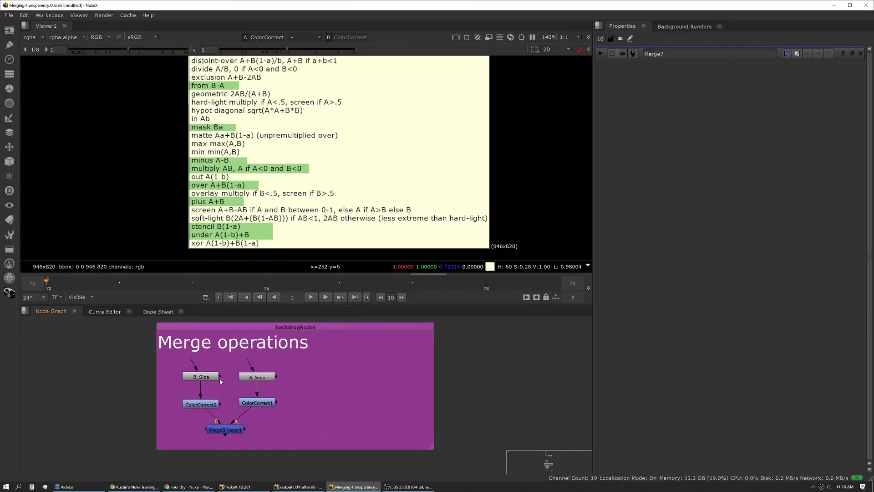
Preview the white B_Side and A_Side sources, fitted to the viewer.
{"action": "left_click", "coordinate": [205, 377]}
{"action": "key", "text": "1"}
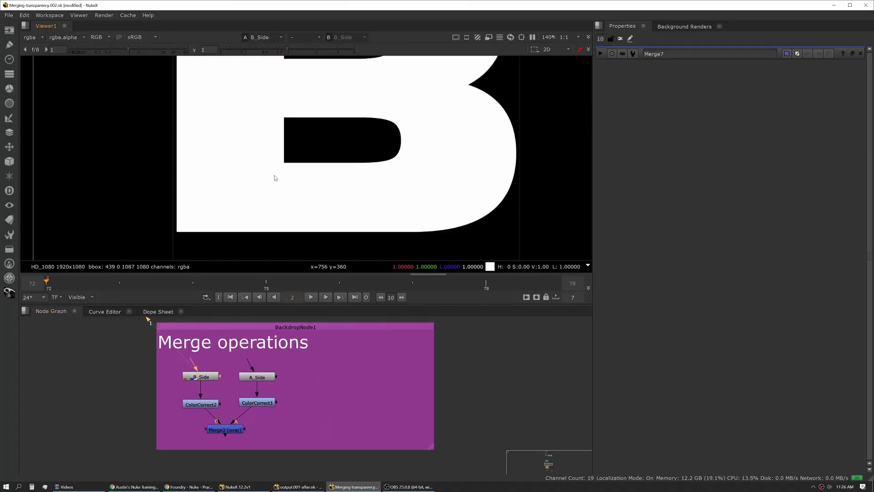
{"action": "key", "text": "f"}
{"action": "scroll", "coordinate": [271, 182], "scroll_direction": "up", "scroll_amount": 5}
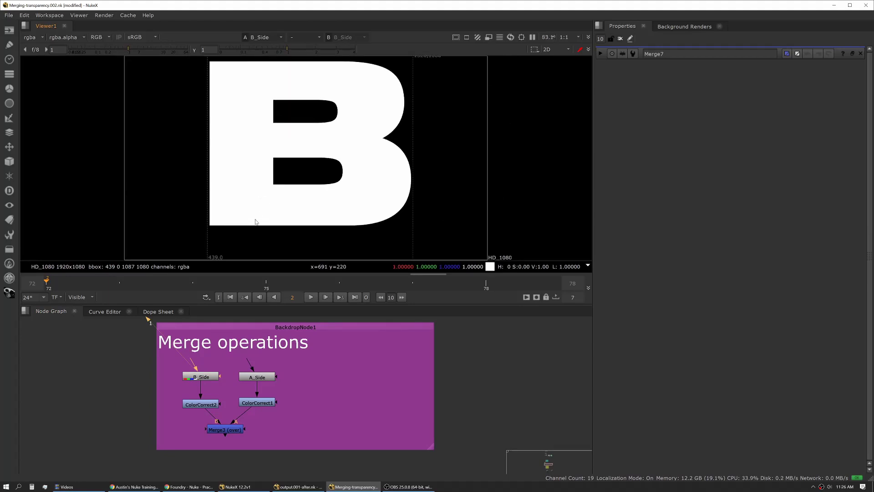
{"action": "left_click", "coordinate": [268, 380]}
{"action": "key", "text": "1"}
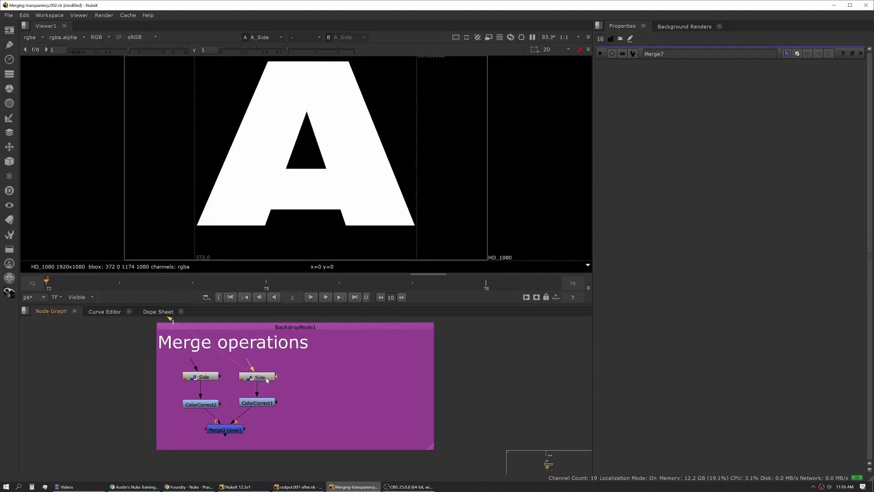
Preview the pink B and yellow A colour corrections, checking the yellow A's alpha.
{"action": "left_click", "coordinate": [210, 405]}
{"action": "key", "text": "1"}
{"action": "left_click", "coordinate": [256, 403]}
{"action": "key", "text": "1"}
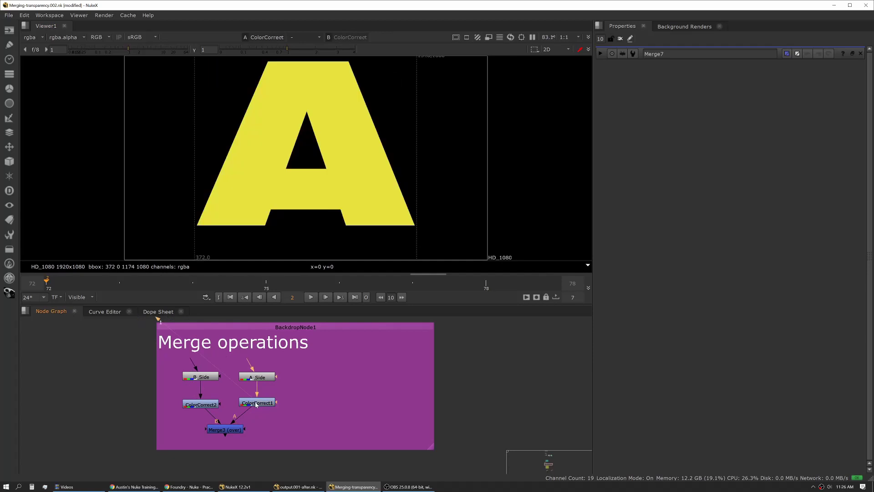
{"action": "key", "text": "a"}
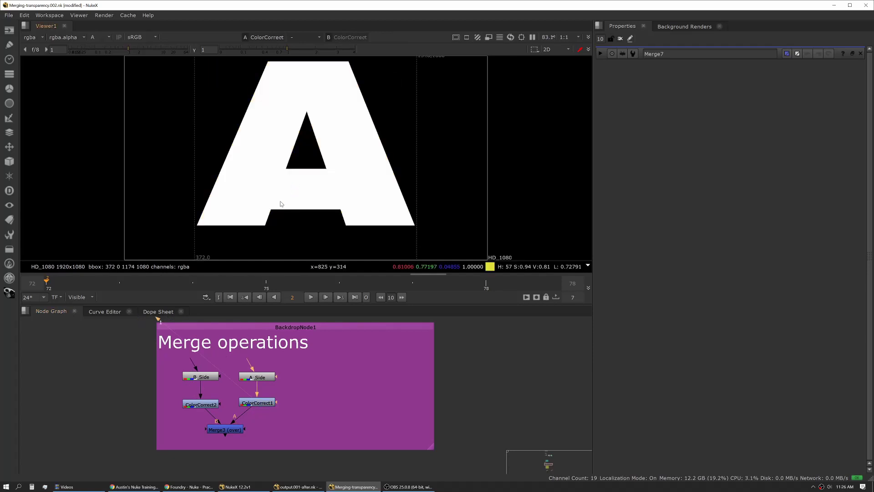
{"action": "key", "text": "a"}
{"action": "key", "text": "a"}
{"action": "key", "text": "a"}
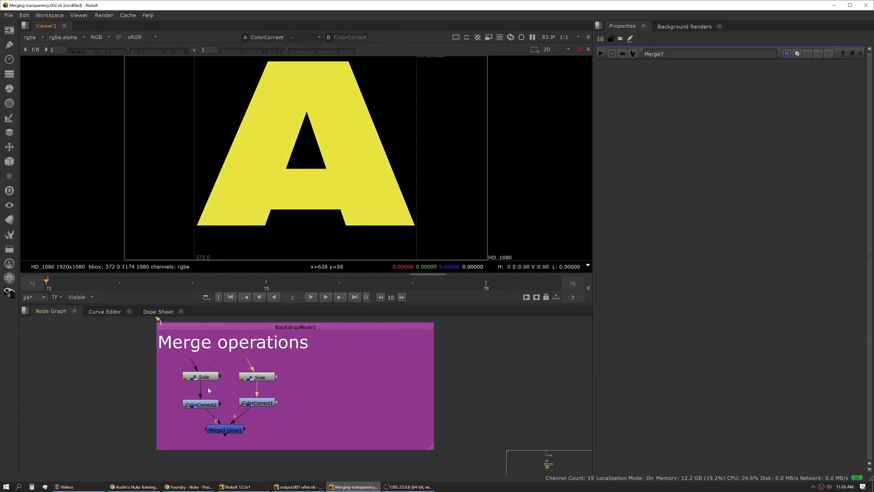
Recheck the white B, then view Merge3's yellow A over pink B result.
{"action": "left_click", "coordinate": [204, 377]}
{"action": "key", "text": "1"}
{"action": "left_click", "coordinate": [233, 430]}
{"action": "key", "text": "1"}
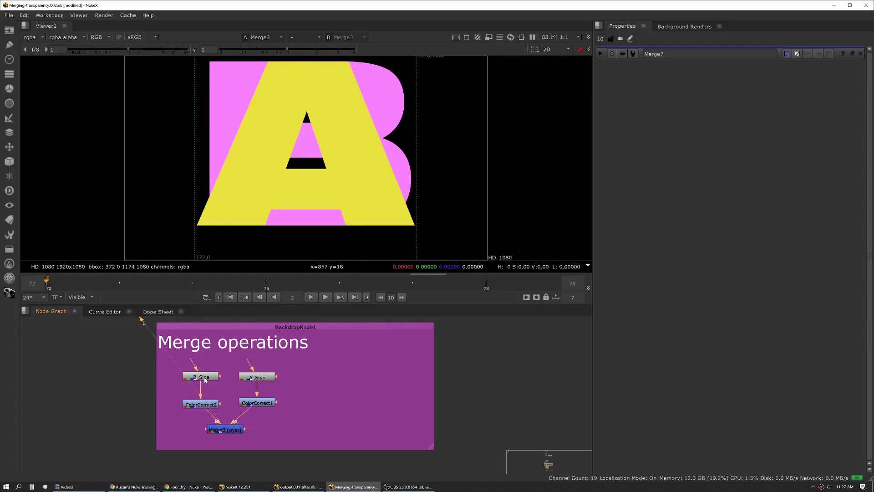
Add an alpha-removing Shuffle after ColorCorrect2 and paste a copy onto the A branch before Merge3.
{"action": "left_click", "coordinate": [211, 406]}
{"action": "key", "text": "Tab"}
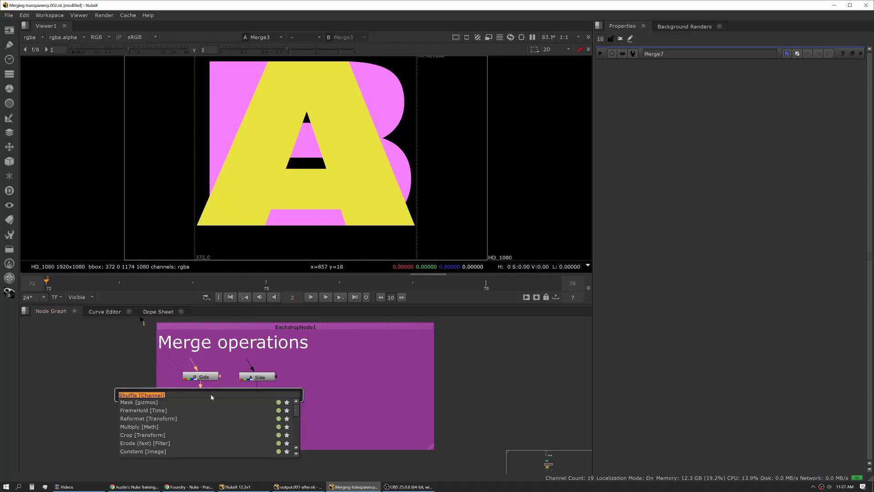
{"action": "type", "text": "shuf"}
{"action": "key", "text": "Return"}
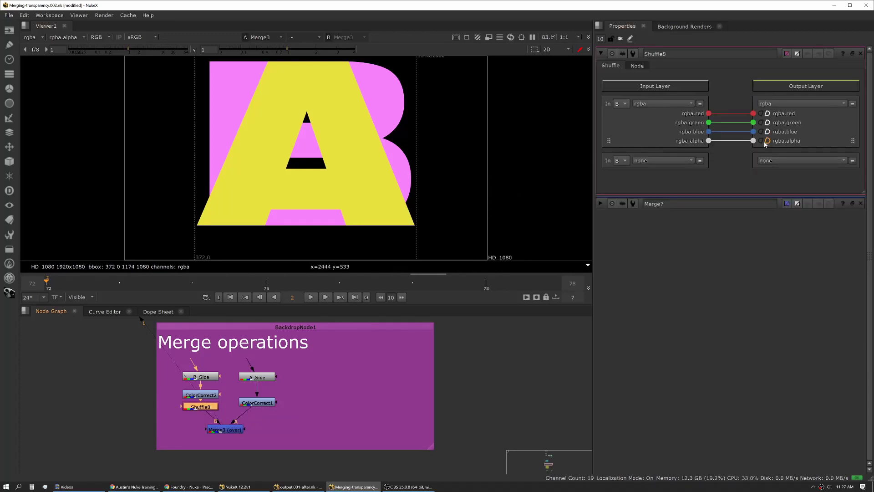
{"action": "left_click", "coordinate": [761, 141]}
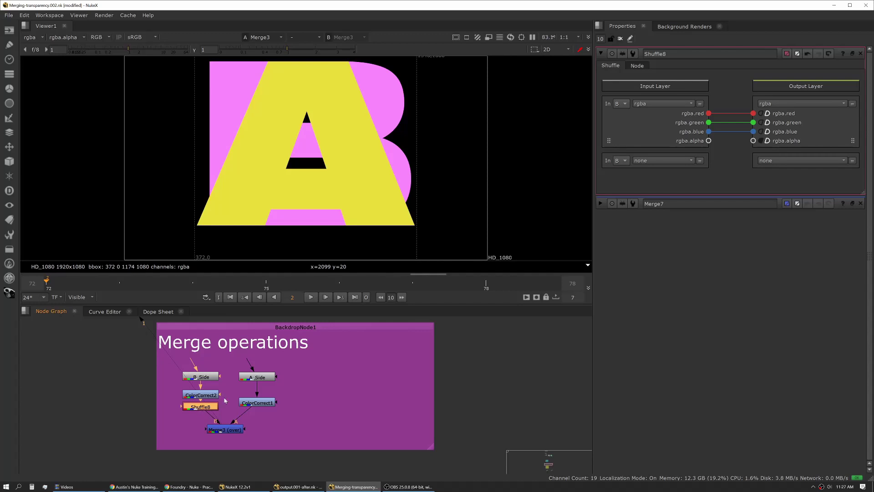
{"action": "key", "text": "ctrl+v"}
{"action": "left_click_drag", "start_coordinate": [275, 414], "coordinate": [255, 412]}
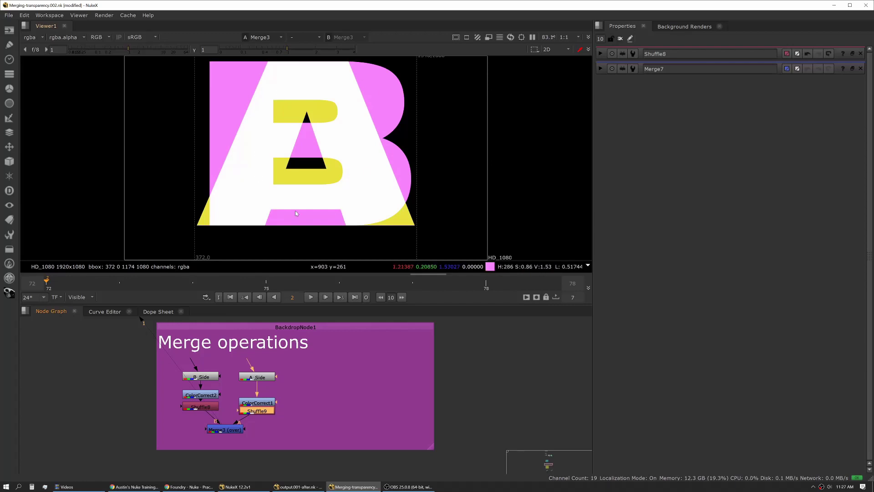
Zoom ColorCorrect3's merge chart to the over line A+B(1-a), then return to the Merge operations nodes.
{"action": "middle_click_drag", "start_coordinate": [247, 322], "coordinate": [281, 452]}
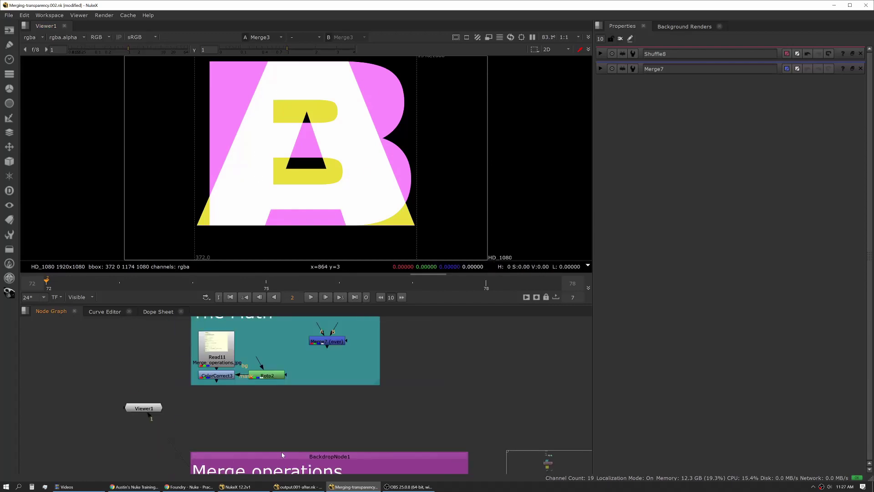
{"action": "left_click", "coordinate": [222, 373]}
{"action": "key", "text": "1"}
{"action": "scroll", "coordinate": [234, 194], "scroll_direction": "up", "scroll_amount": 2}
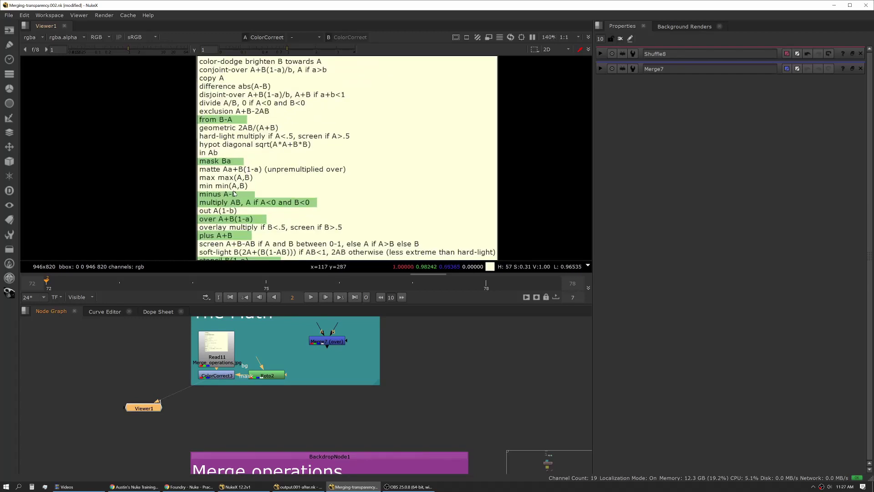
{"action": "scroll", "coordinate": [234, 193], "scroll_direction": "up", "scroll_amount": 3}
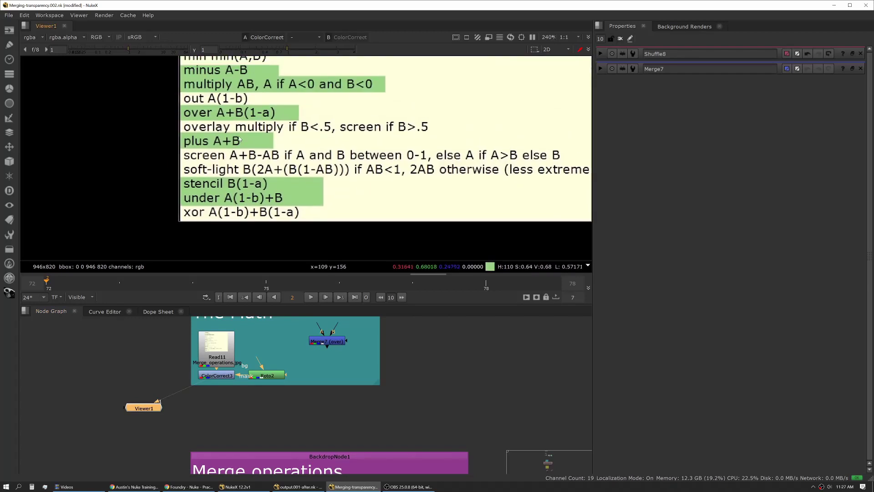
{"action": "middle_click_drag", "start_coordinate": [240, 139], "coordinate": [231, 180]}
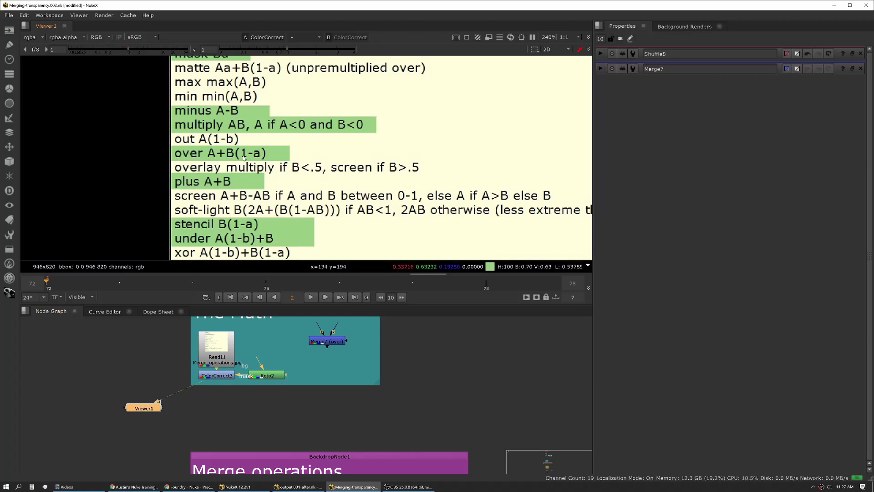
{"action": "scroll", "coordinate": [292, 415], "scroll_direction": "down", "scroll_amount": 2}
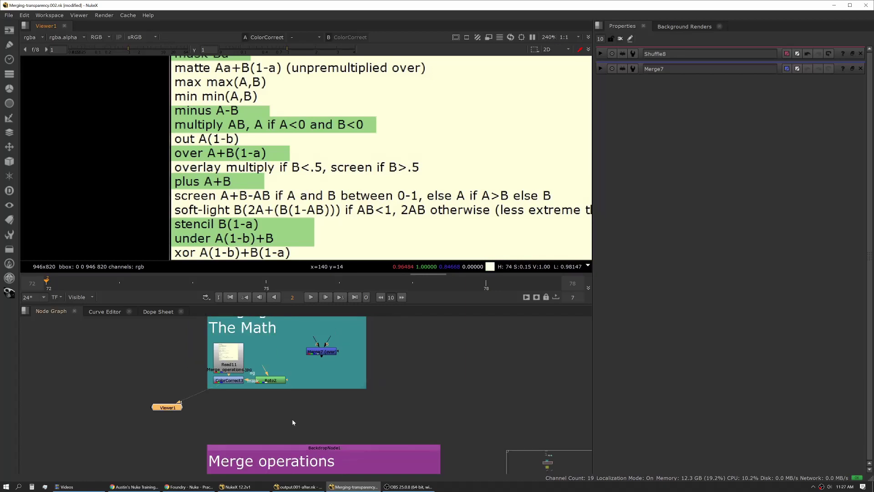
{"action": "middle_click_drag", "start_coordinate": [293, 421], "coordinate": [269, 292]}
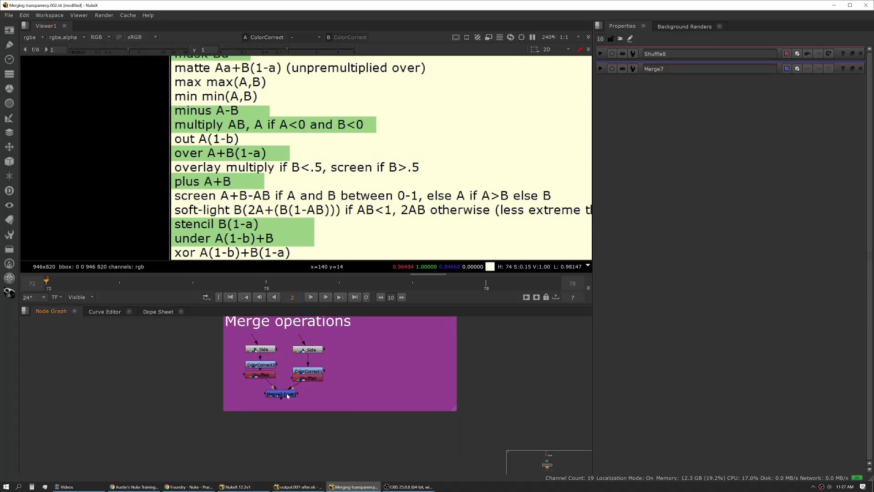
Delete Shuffle9 and Shuffle8, then open Merge3 and fit the yellow A over pink B.
{"action": "left_click", "coordinate": [286, 392]}
{"action": "key", "text": "1"}
{"action": "middle_click_drag", "start_coordinate": [307, 383], "coordinate": [309, 397]}
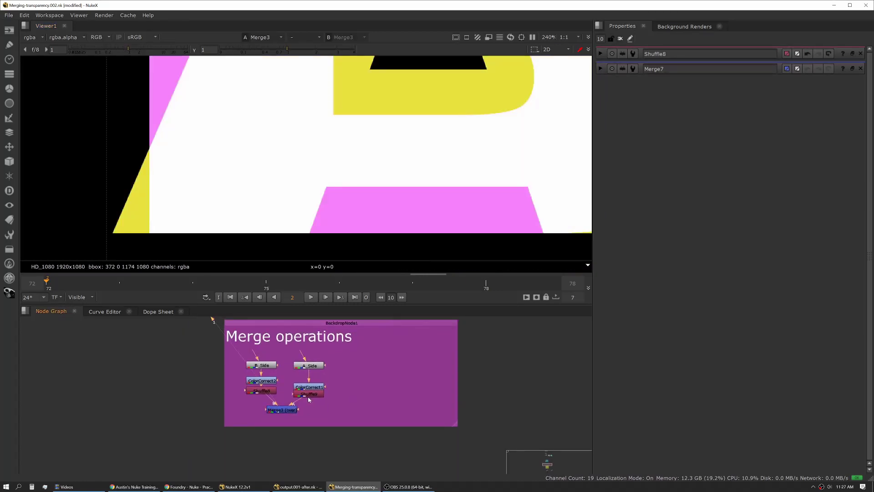
{"action": "left_click", "coordinate": [310, 396]}
{"action": "key", "text": "Delete"}
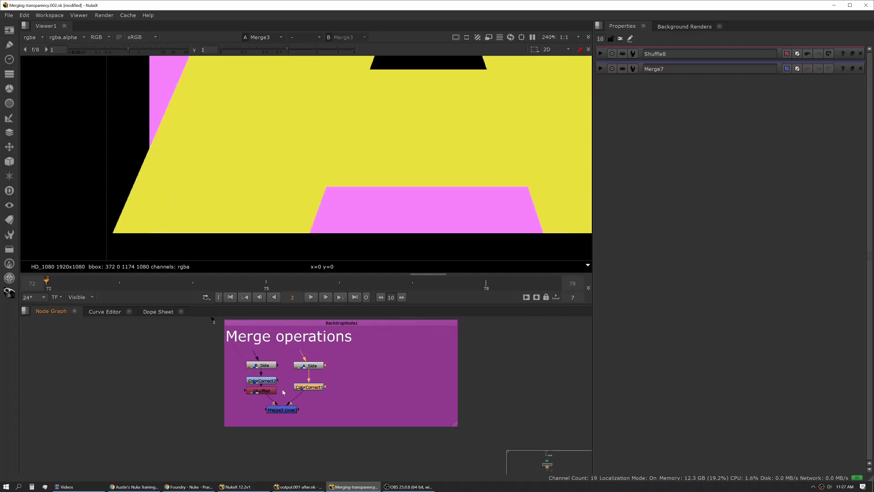
{"action": "double_click", "coordinate": [273, 391]}
{"action": "key", "text": "Delete"}
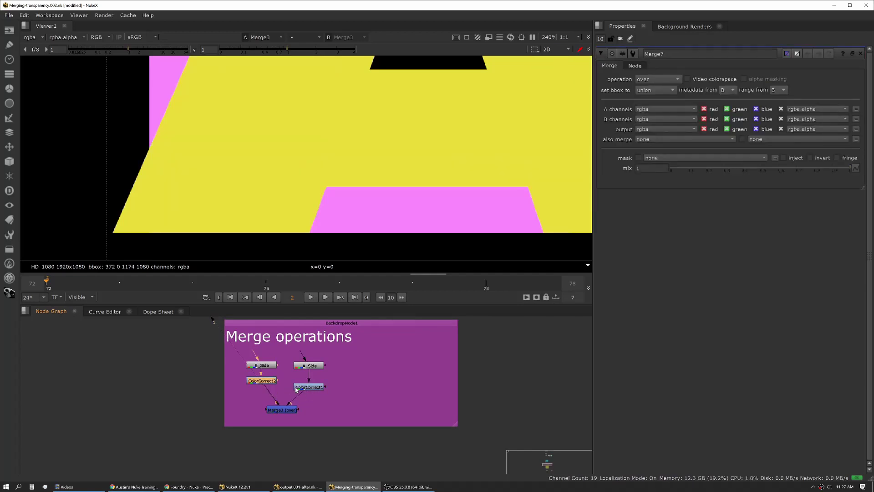
{"action": "left_click_drag", "start_coordinate": [296, 389], "coordinate": [296, 384]}
{"action": "double_click", "coordinate": [289, 410]}
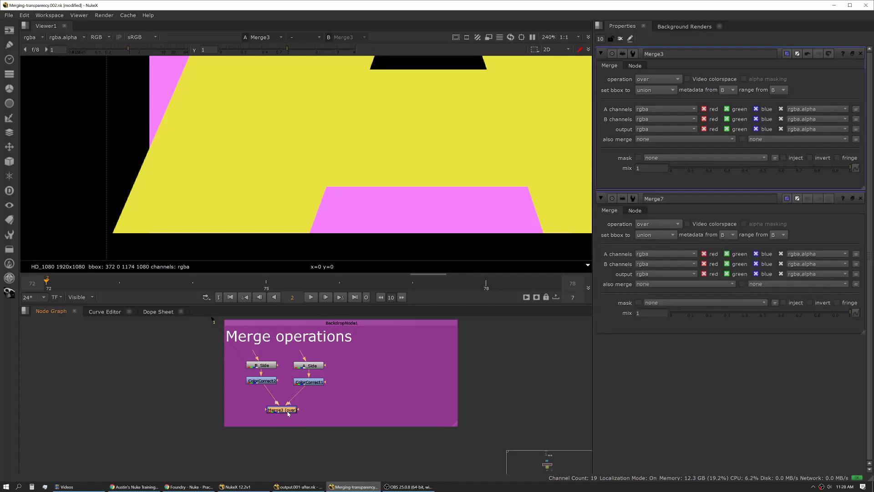
{"action": "key", "text": "f"}
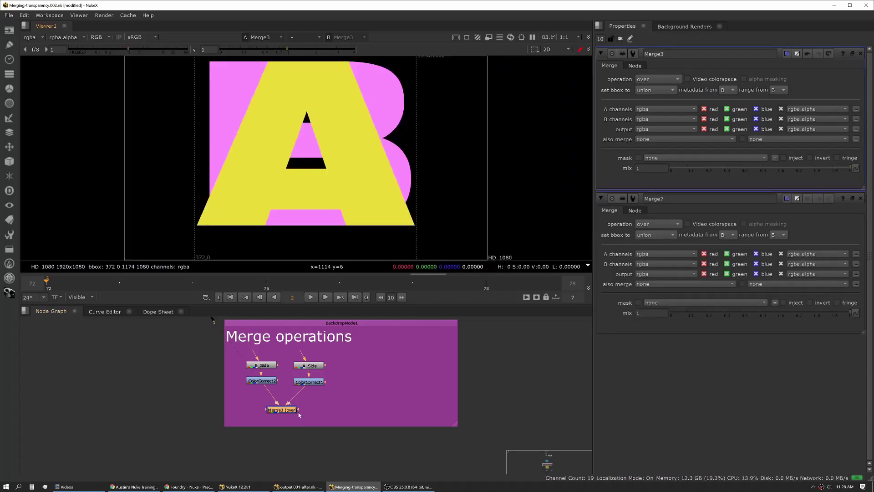
Set Merge3's operation to atop, then to average.
{"action": "left_click", "coordinate": [670, 82]}
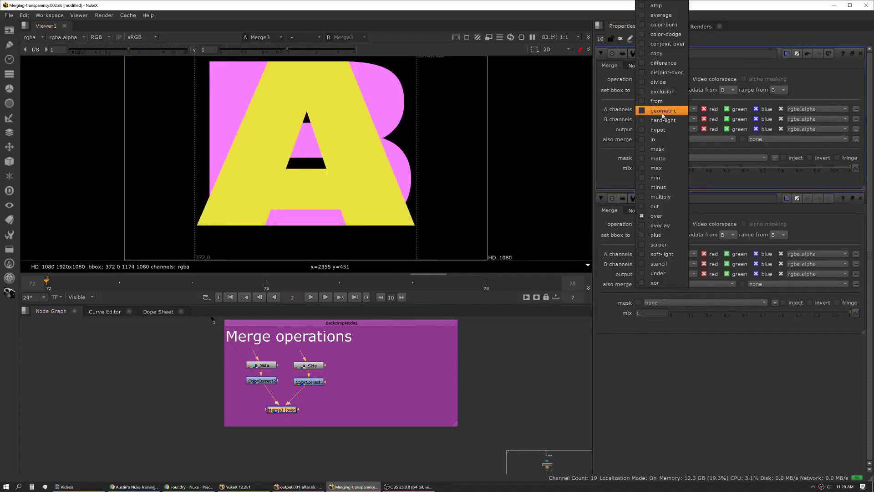
{"action": "left_click", "coordinate": [659, 6]}
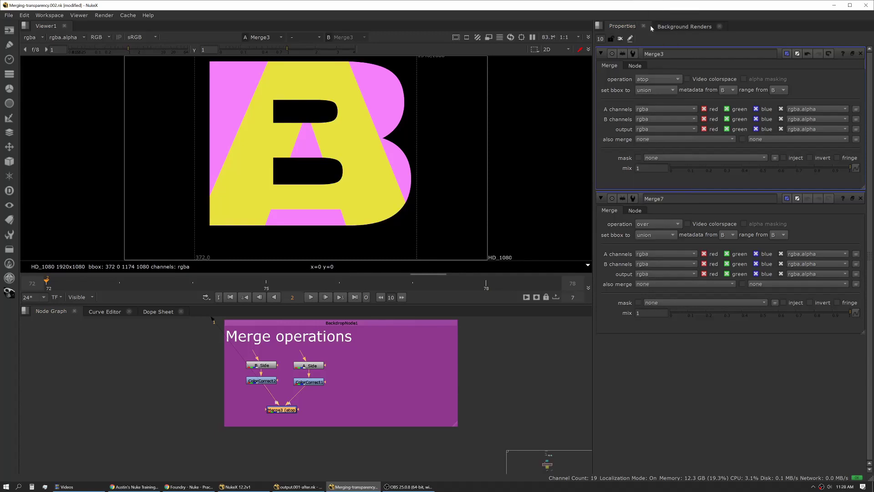
{"action": "left_click", "coordinate": [649, 80]}
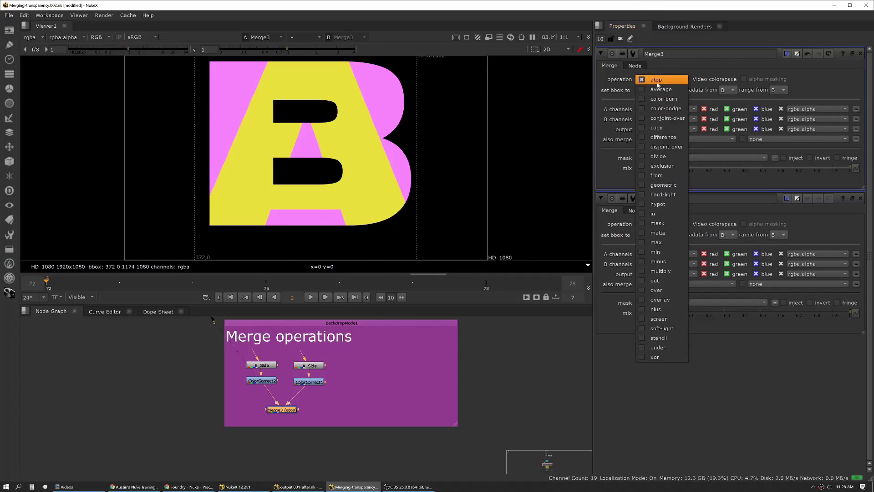
{"action": "left_click", "coordinate": [657, 87]}
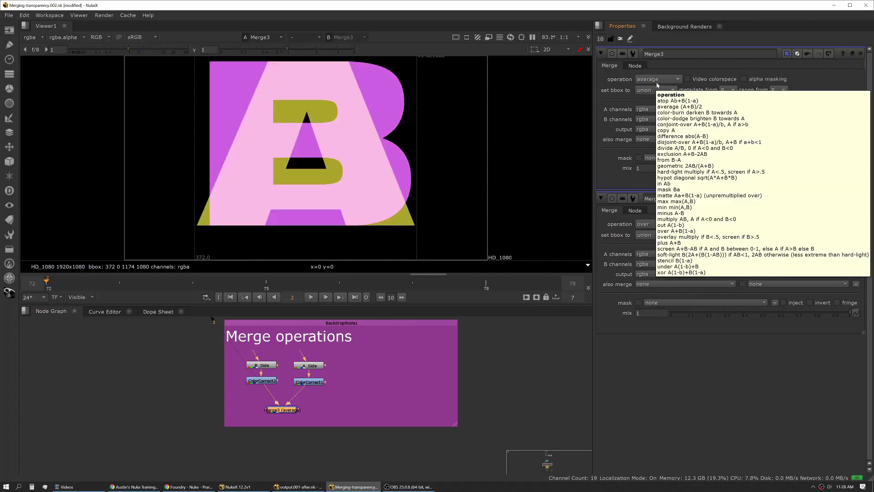
Step Merge3's operation through the following modes down to mask.
{"action": "scroll", "coordinate": [657, 85], "scroll_direction": "down", "scroll_amount": 1}
{"action": "scroll", "coordinate": [657, 85], "scroll_direction": "down", "scroll_amount": 1}
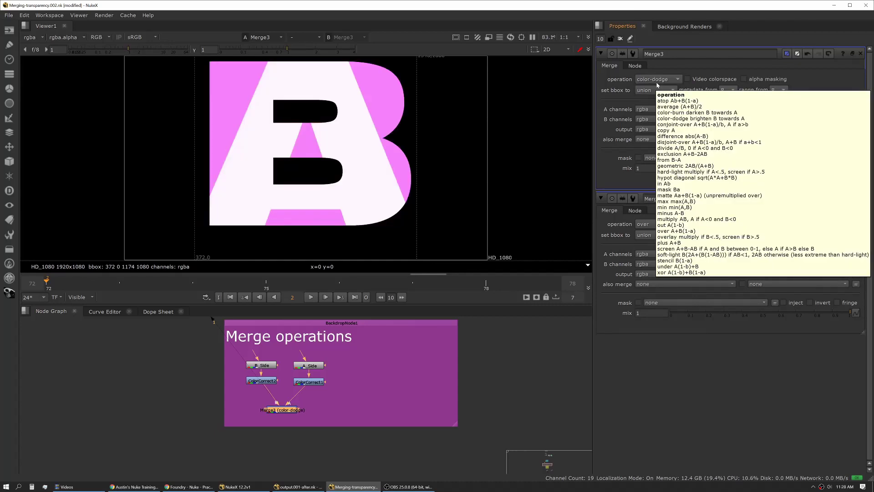
{"action": "scroll", "coordinate": [657, 85], "scroll_direction": "down", "scroll_amount": 1}
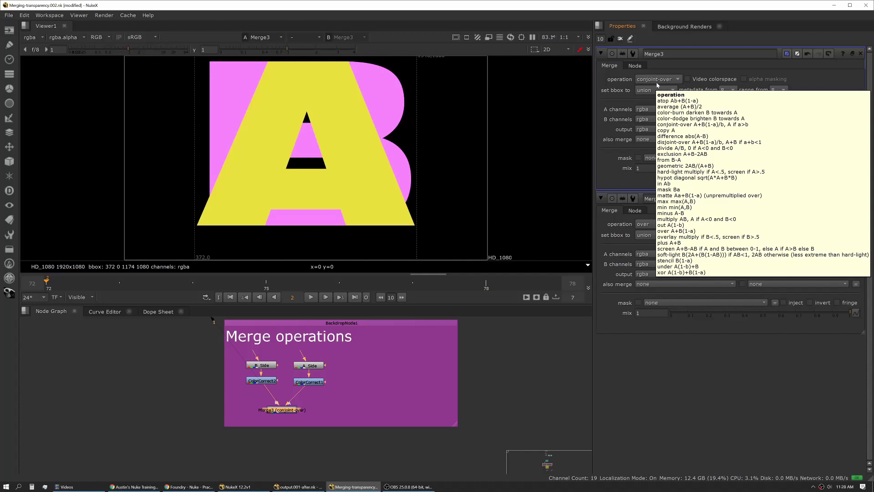
{"action": "scroll", "coordinate": [657, 85], "scroll_direction": "down", "scroll_amount": 1}
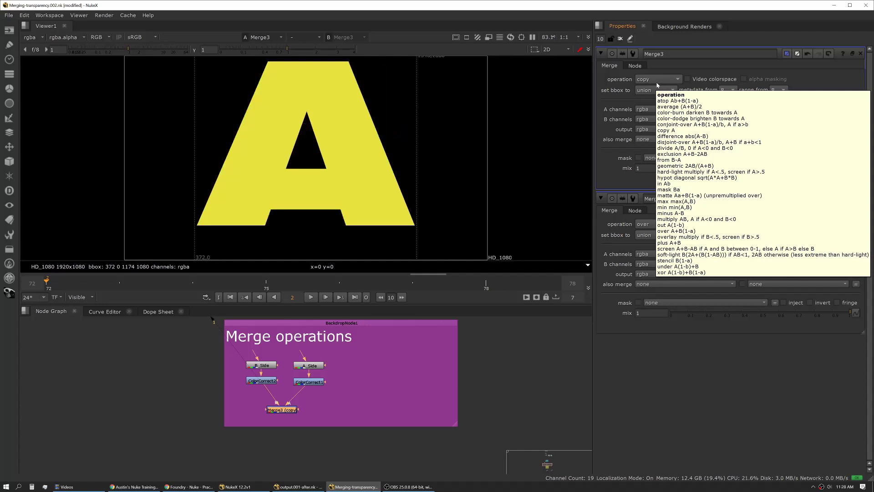
{"action": "scroll", "coordinate": [657, 85], "scroll_direction": "down", "scroll_amount": 1}
{"action": "scroll", "coordinate": [657, 84], "scroll_direction": "down", "scroll_amount": 2}
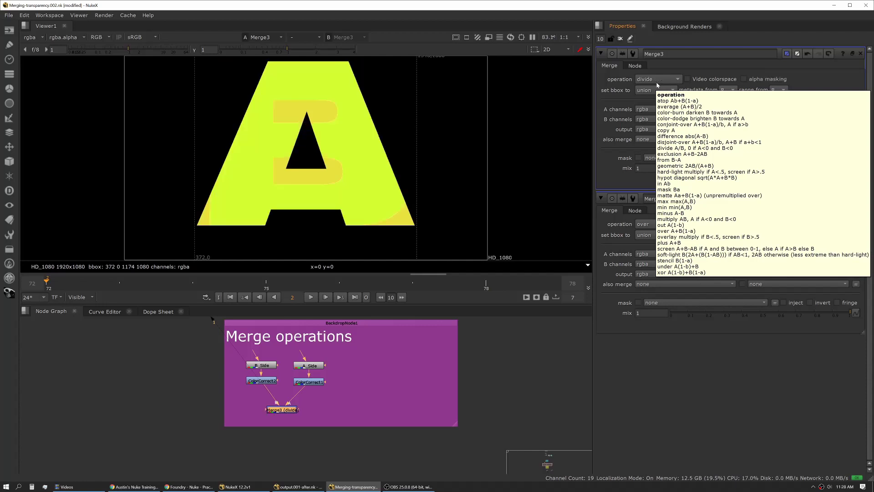
{"action": "scroll", "coordinate": [657, 85], "scroll_direction": "down", "scroll_amount": 1}
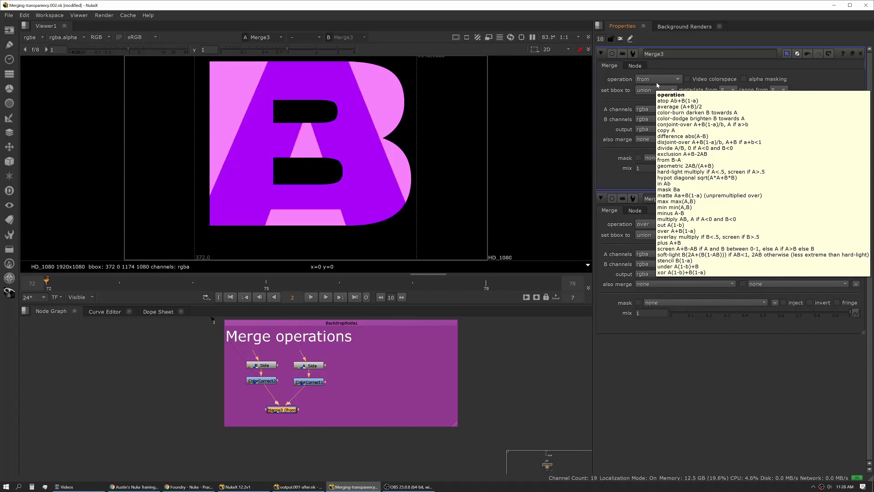
{"action": "scroll", "coordinate": [657, 84], "scroll_direction": "down", "scroll_amount": 4}
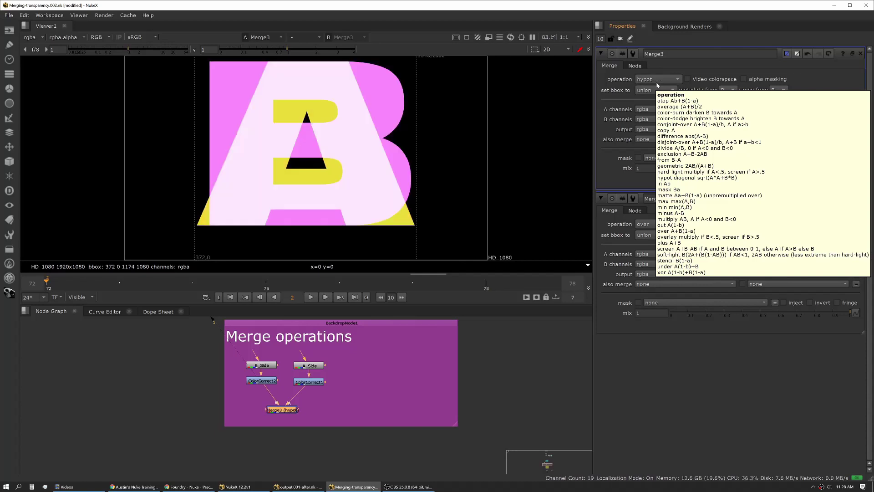
{"action": "scroll", "coordinate": [657, 85], "scroll_direction": "down", "scroll_amount": 1}
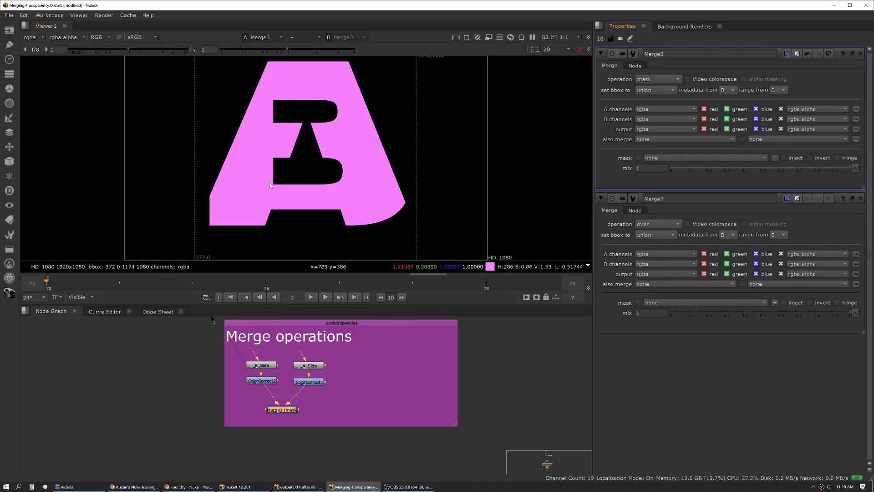
Change Merge3's operation to stencil, then to under.
{"action": "left_click", "coordinate": [648, 80]}
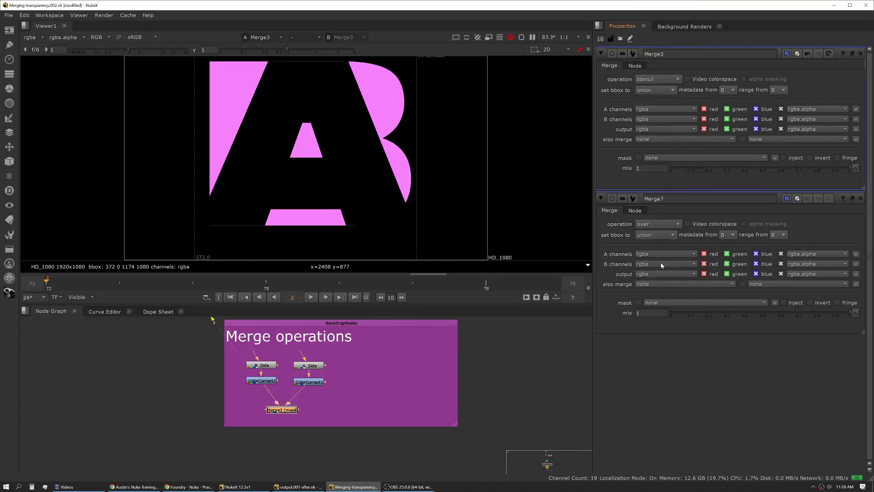
{"action": "left_click", "coordinate": [660, 263]}
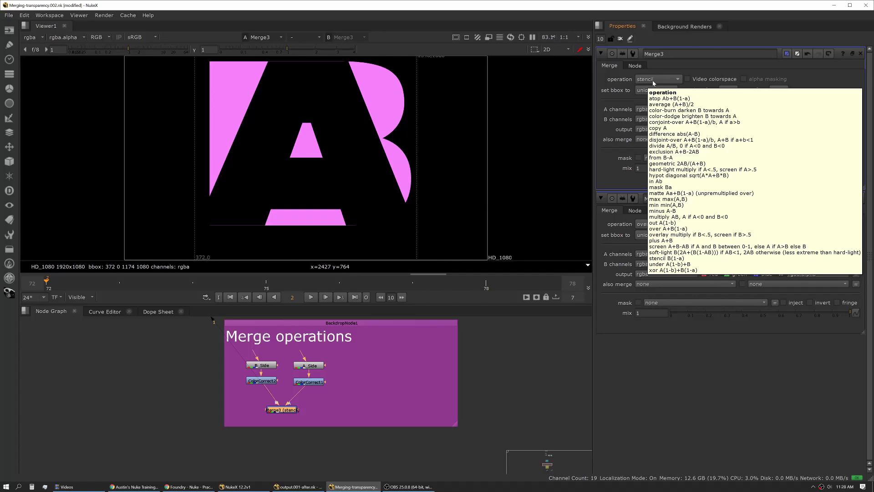
{"action": "left_click", "coordinate": [650, 82]}
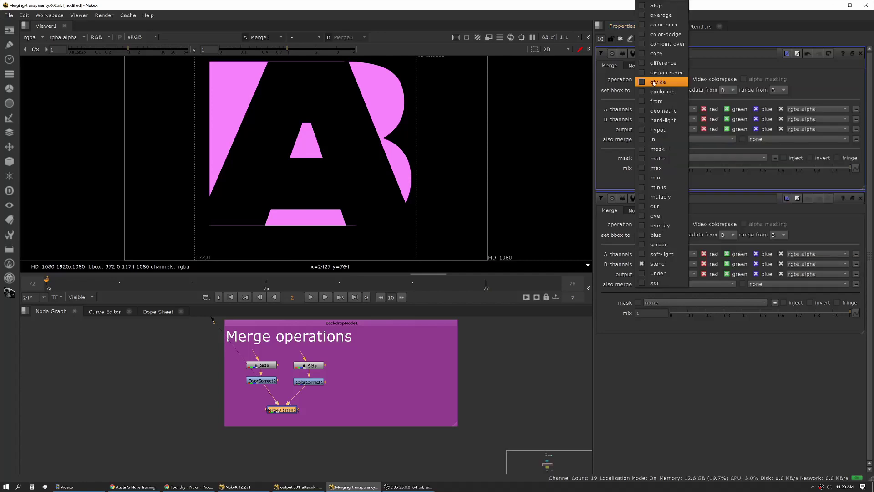
{"action": "left_click", "coordinate": [667, 273]}
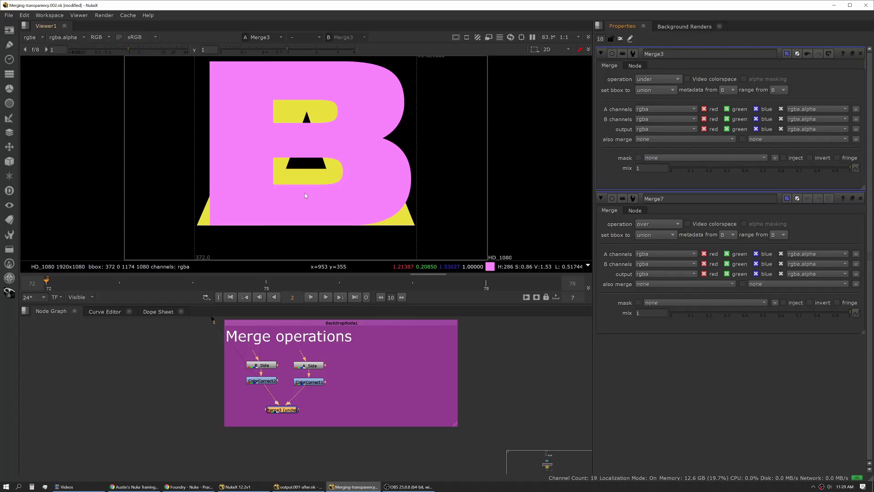
Try Merge3 on plus and multiply, then step through screen, stencil and under.
{"action": "left_click", "coordinate": [658, 78]}
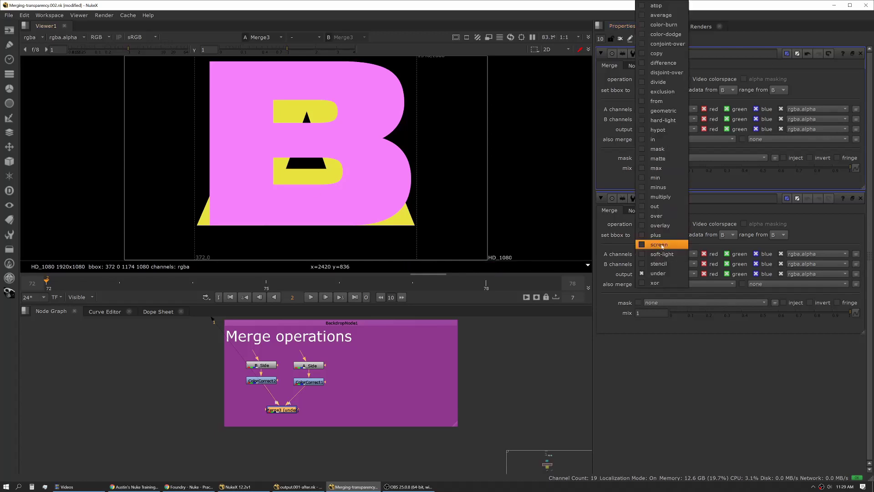
{"action": "left_click", "coordinate": [658, 238]}
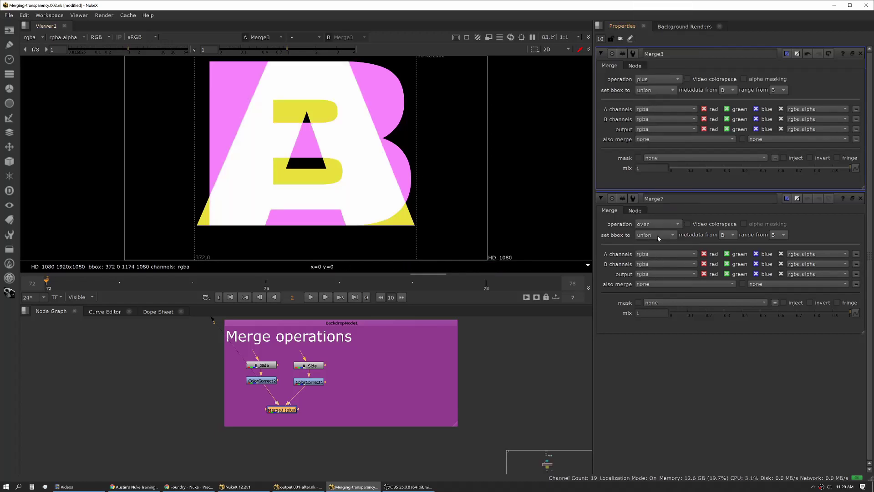
{"action": "left_click", "coordinate": [656, 79]}
{"action": "left_click", "coordinate": [660, 197]}
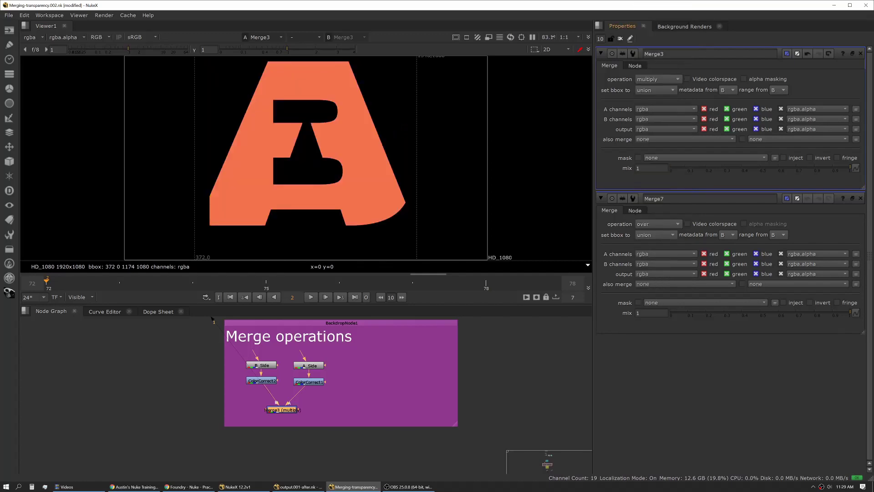
{"action": "key", "text": "Down"}
{"action": "key", "text": "Down"}
{"action": "key", "text": "Down"}
{"action": "key", "text": "Down"}
{"action": "key", "text": "Down"}
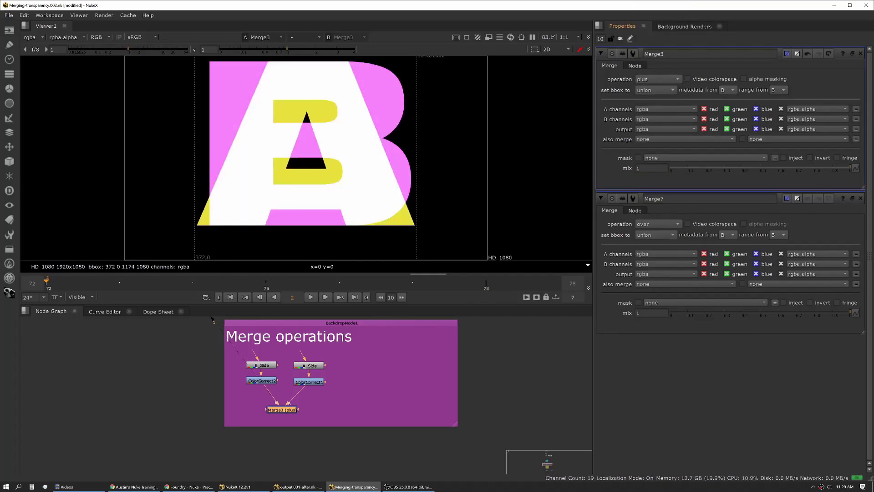
{"action": "key", "text": "Down"}
{"action": "key", "text": "Down"}
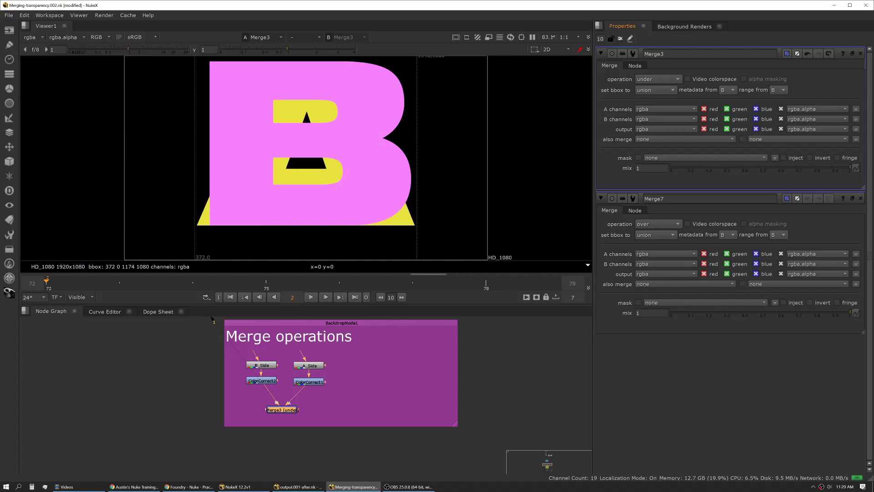
{"action": "key", "text": "Down"}
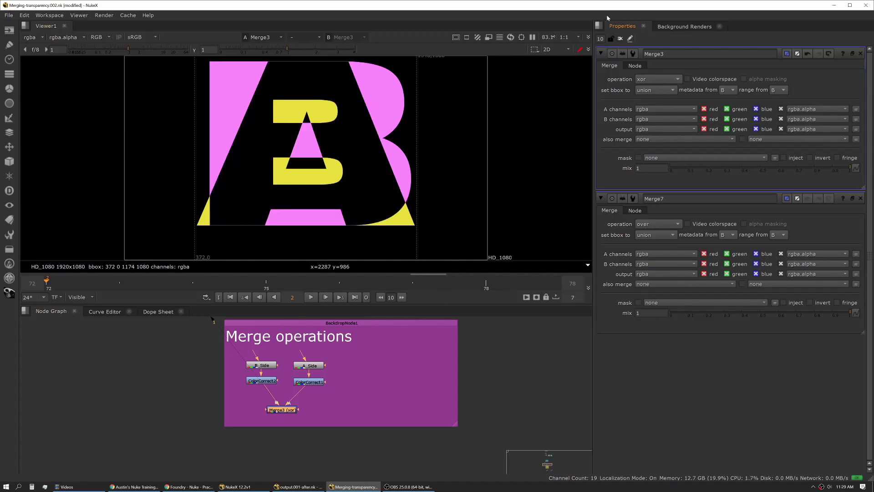
Set Merge3 back to over so the yellow A covers the pink B.
{"action": "left_click", "coordinate": [656, 80]}
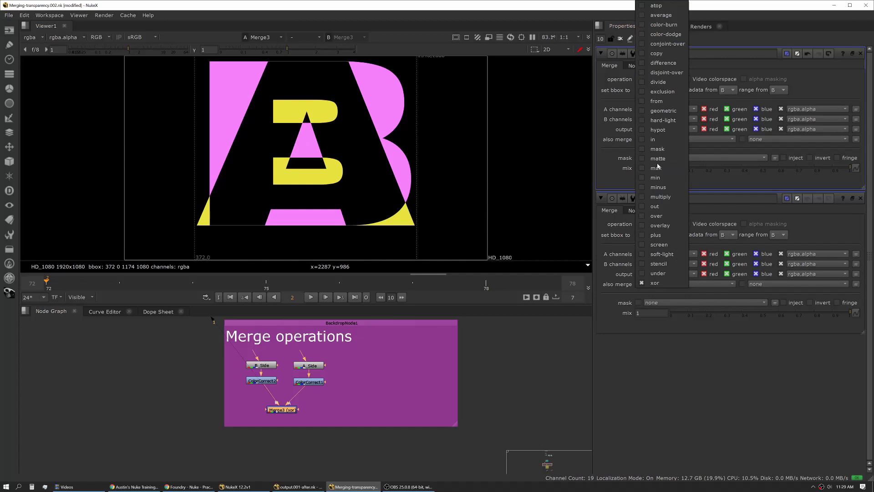
{"action": "left_click", "coordinate": [665, 217]}
{"action": "middle_click_drag", "start_coordinate": [376, 405], "coordinate": [347, 416]}
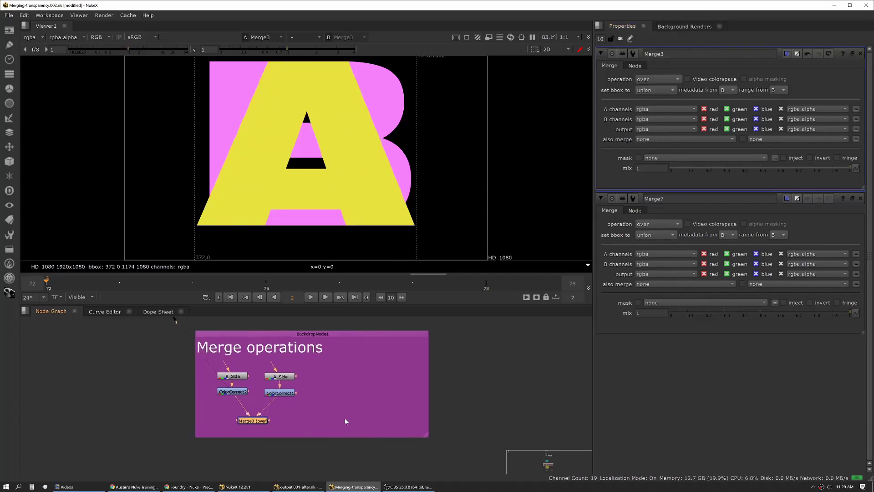